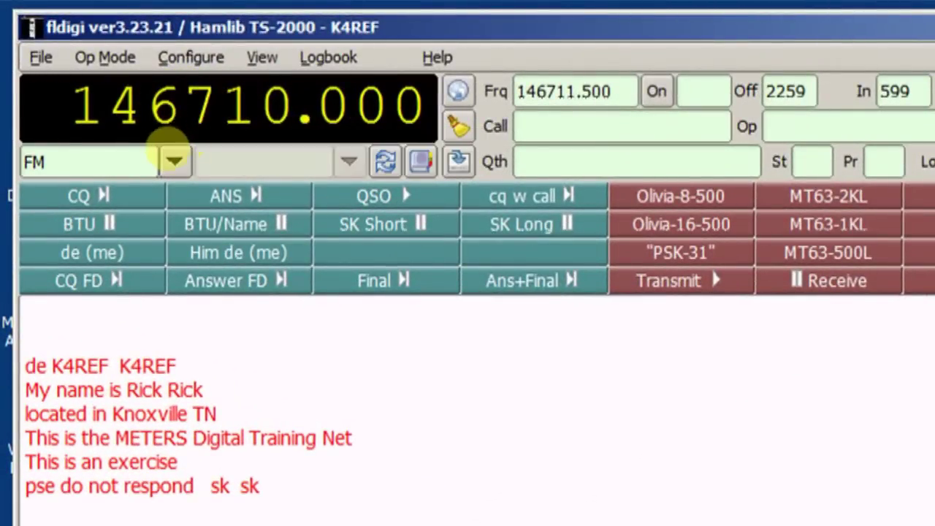
Step: Set the rig's mode to FM, and switch the mode controls to the S-meter and back
{"action": "left_click", "coordinate": [174, 162]}
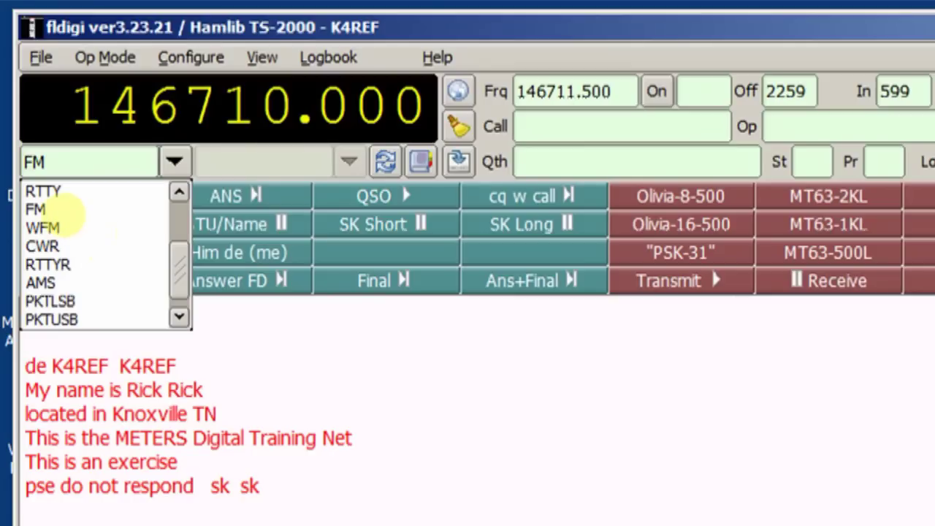
{"action": "left_click", "coordinate": [44, 209]}
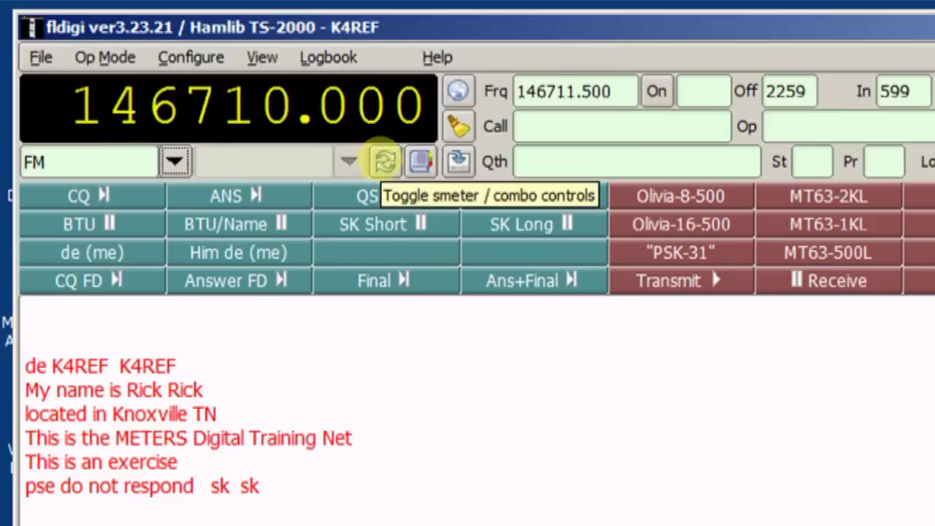
{"action": "left_click", "coordinate": [386, 162]}
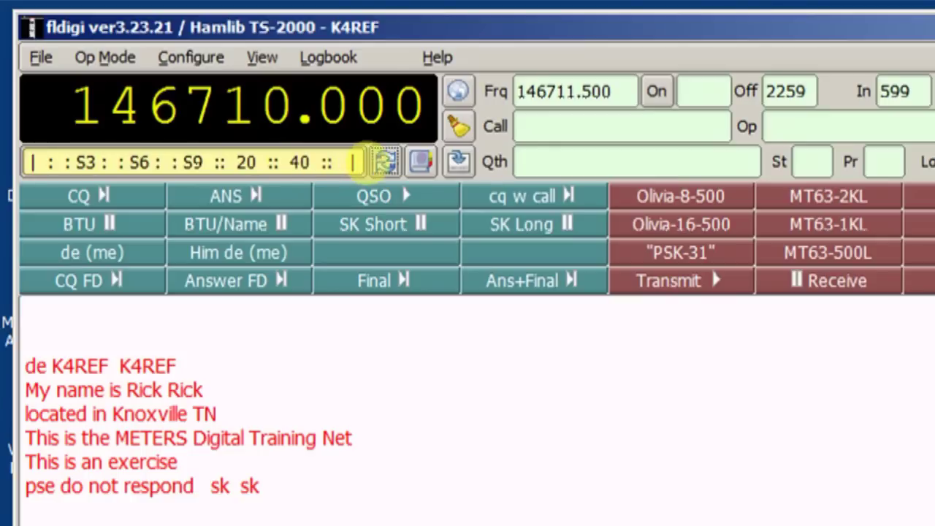
{"action": "left_click", "coordinate": [385, 161]}
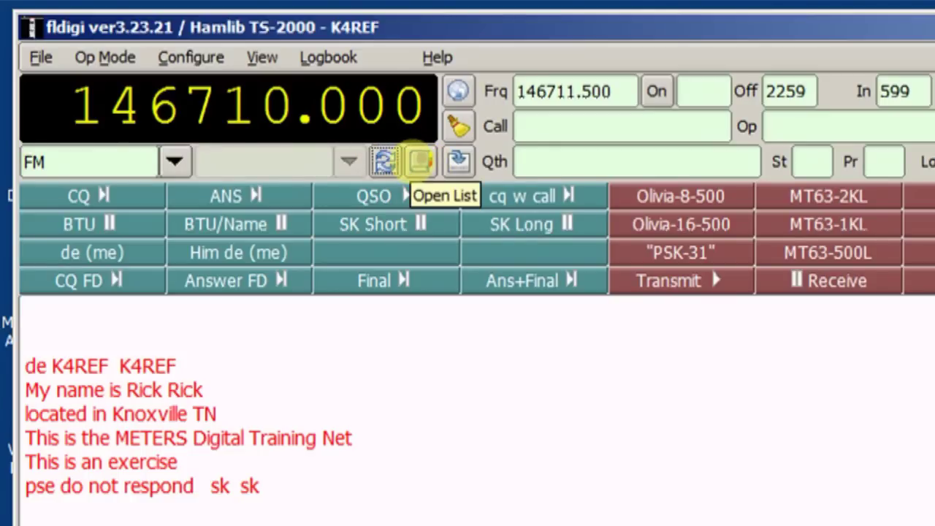
Step: Open the saved frequency list and tune the rig to the stored 146625.000 FM MT63-2KL entry
{"action": "left_click", "coordinate": [421, 162]}
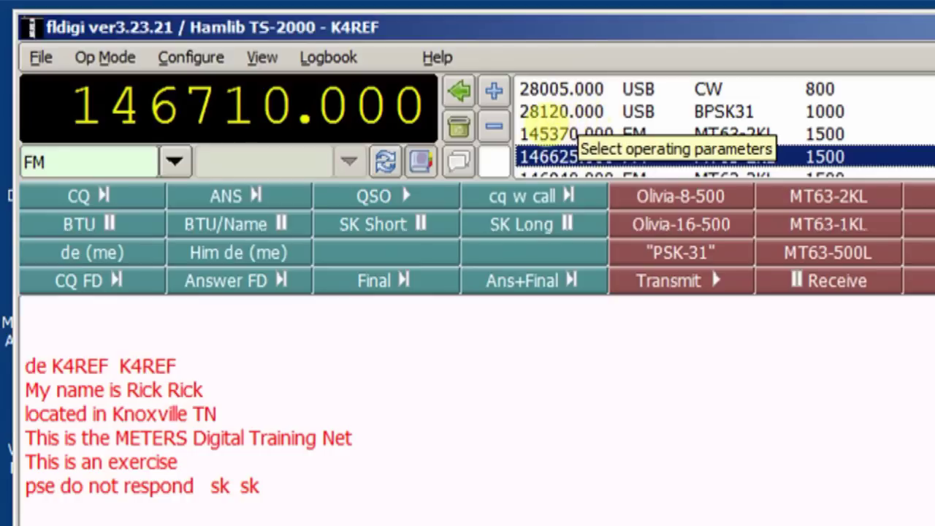
{"action": "left_click", "coordinate": [540, 134]}
{"action": "left_click", "coordinate": [557, 155]}
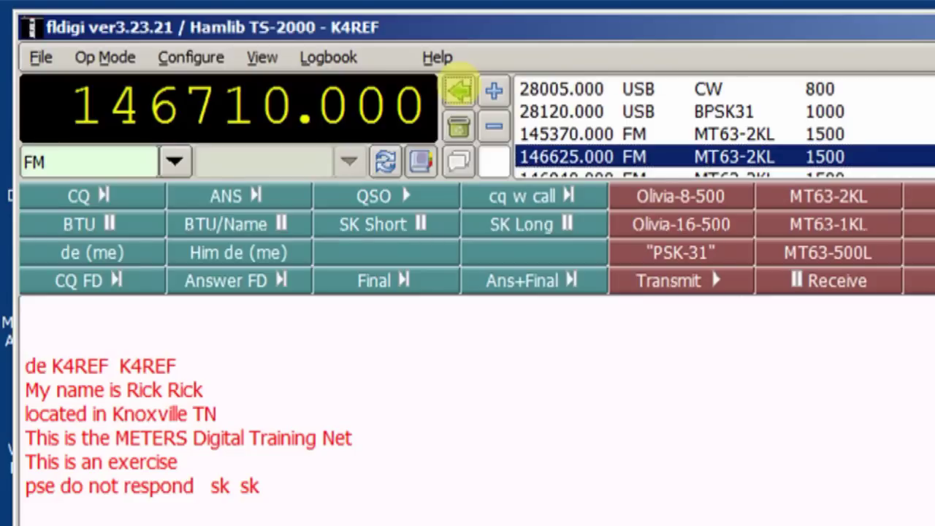
{"action": "left_click", "coordinate": [459, 89]}
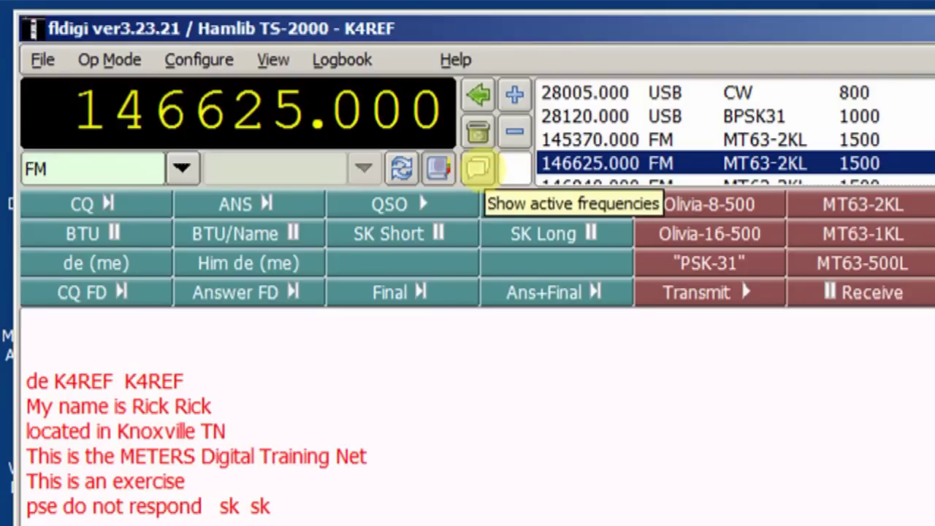
Step: Request the active frequencies using the grid prefix em, and close the frequency list
{"action": "left_click", "coordinate": [478, 168]}
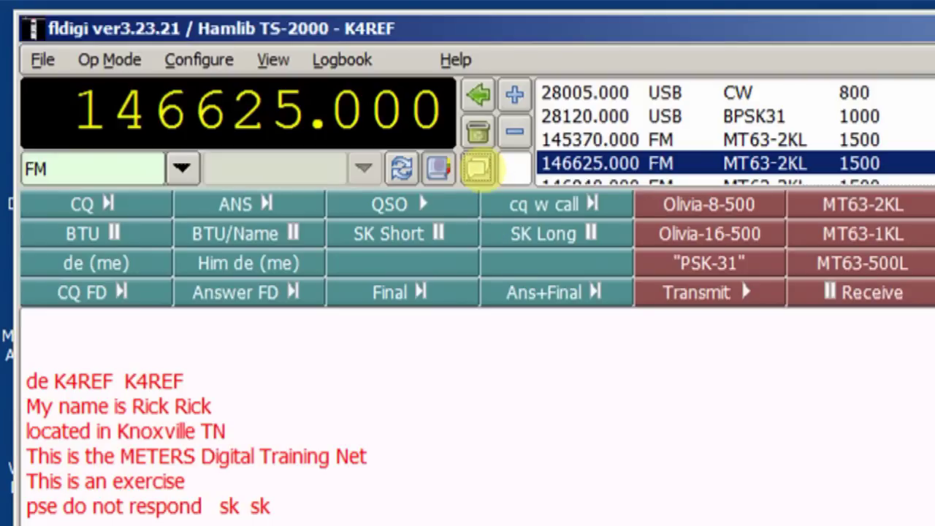
{"action": "left_click", "coordinate": [478, 168]}
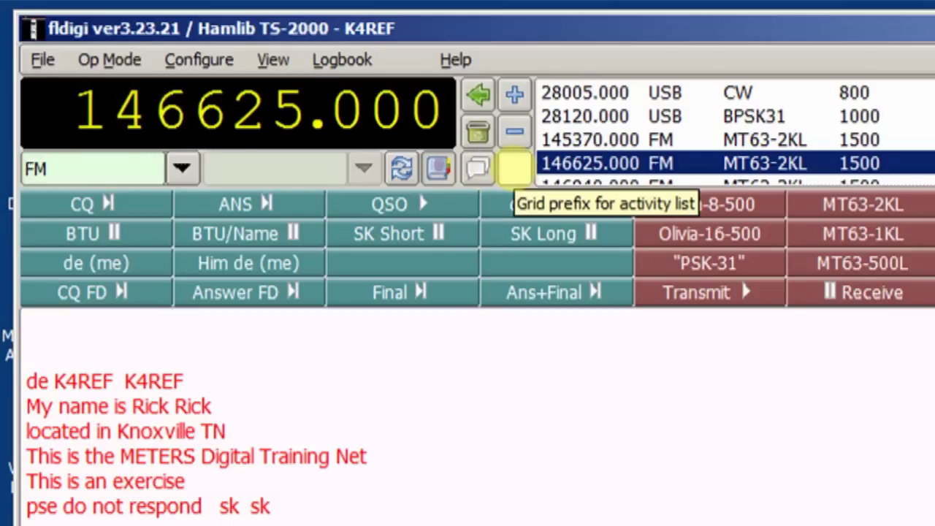
{"action": "left_click", "coordinate": [515, 169]}
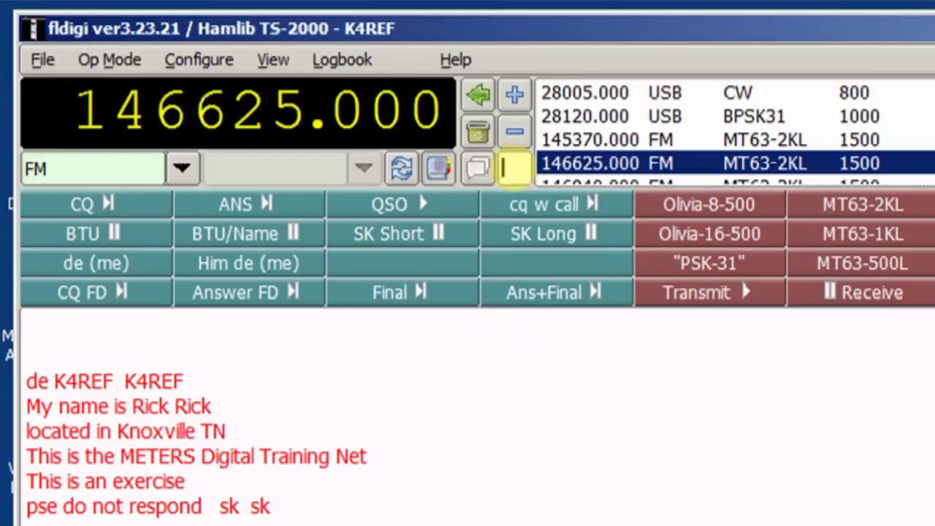
{"action": "type", "text": "em"}
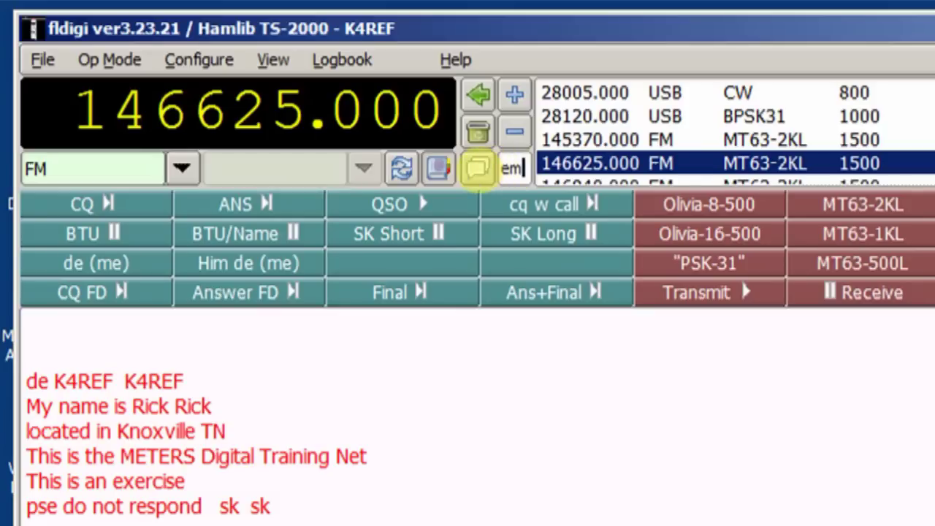
{"action": "left_click", "coordinate": [476, 169]}
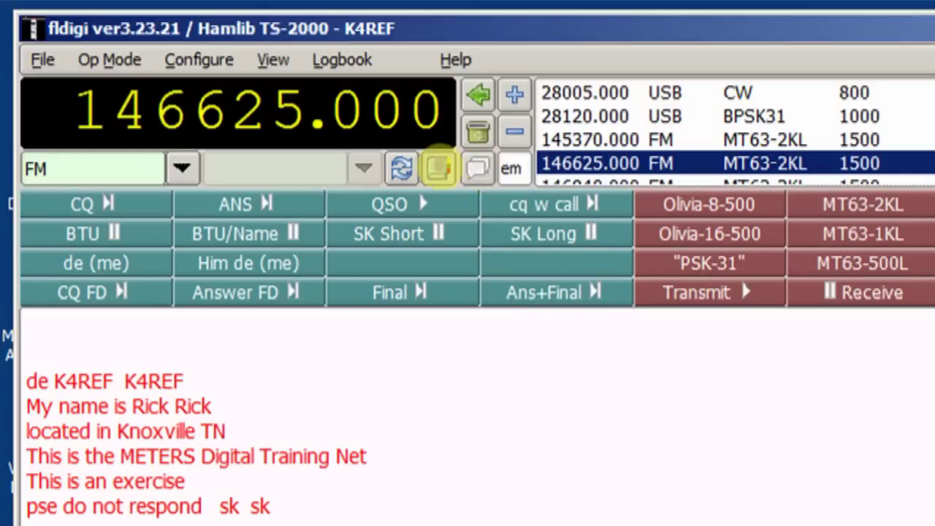
{"action": "left_click", "coordinate": [438, 169]}
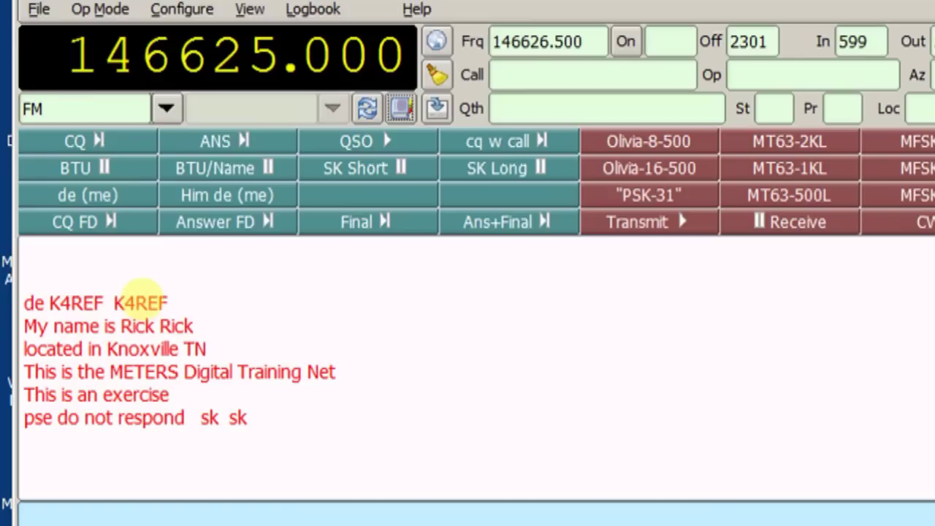
Step: Copy the call sign from the received text into the log, and turn the text menu's All entries option off and on again
{"action": "left_click", "coordinate": [140, 303]}
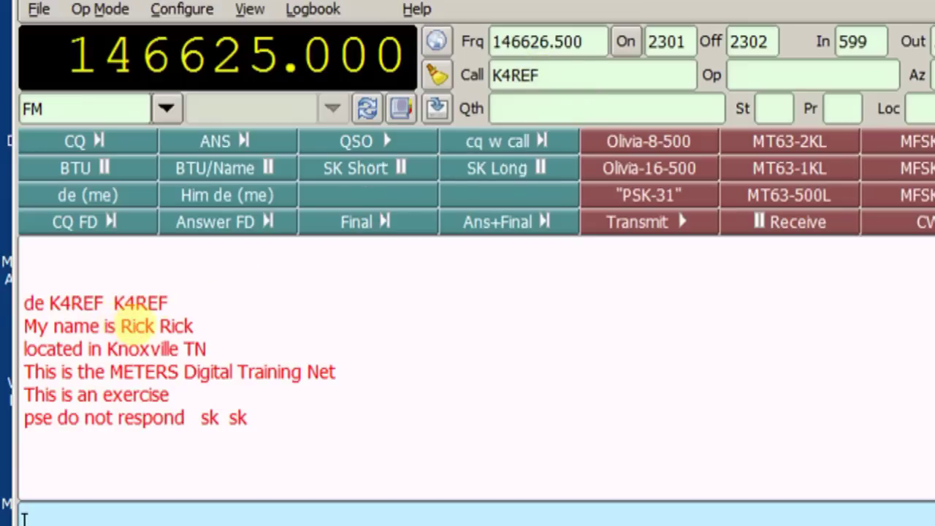
{"action": "right_click", "coordinate": [139, 326]}
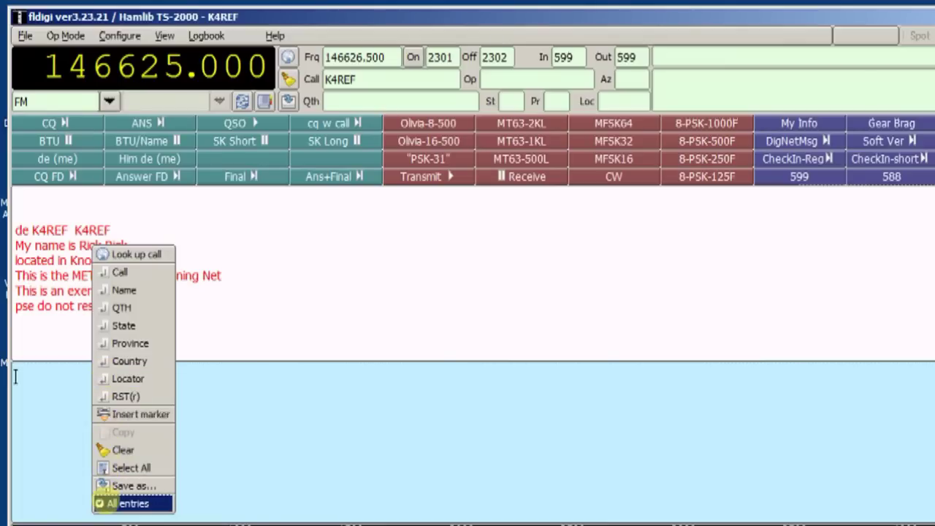
{"action": "left_click", "coordinate": [103, 504]}
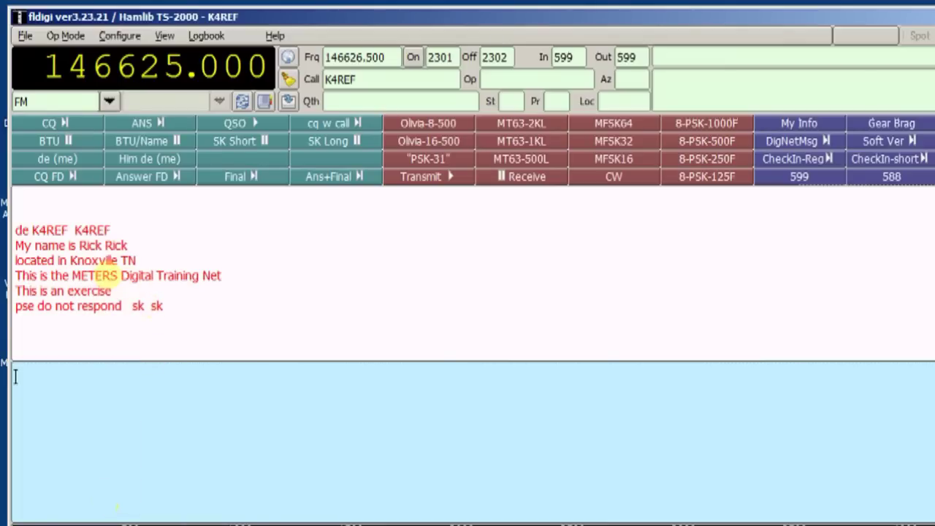
{"action": "right_click", "coordinate": [114, 247]}
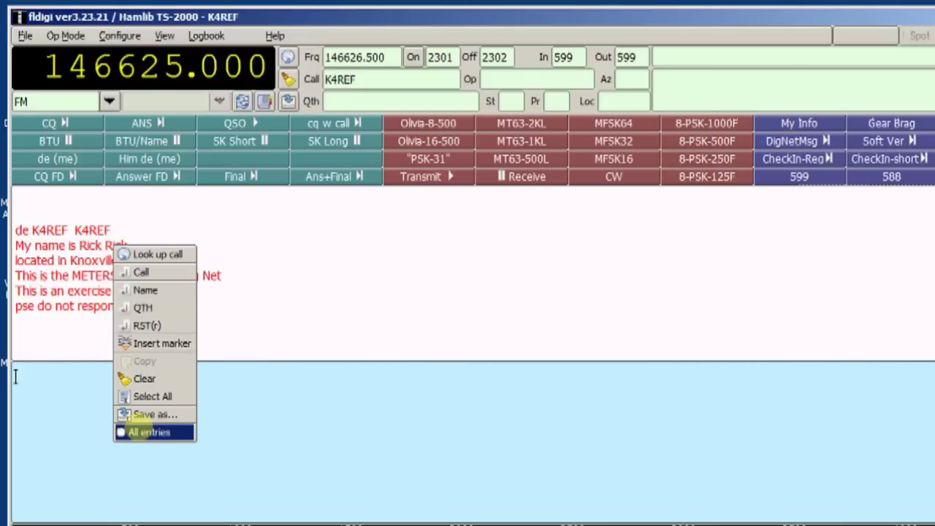
{"action": "left_click", "coordinate": [139, 431]}
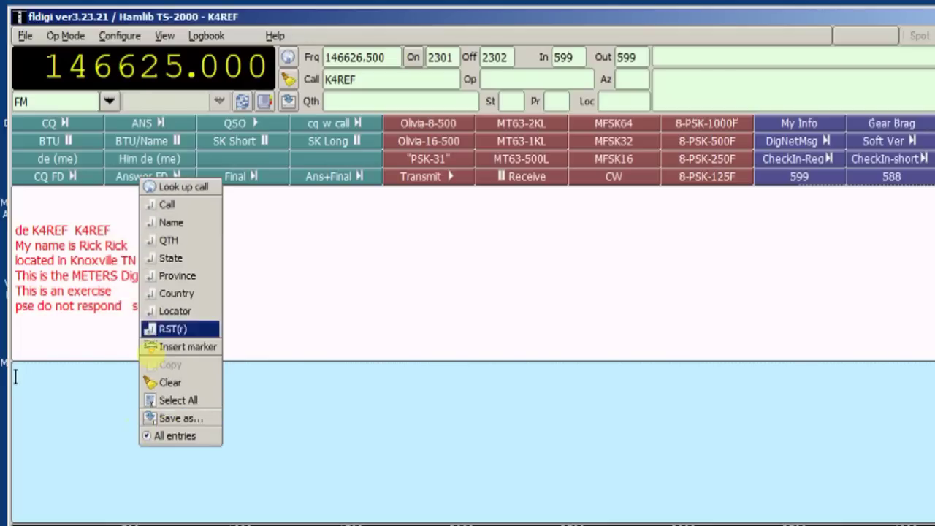
Step: Copy the operator's name and the city from the received text into the log's Op and Qth fields
{"action": "left_click", "coordinate": [170, 222]}
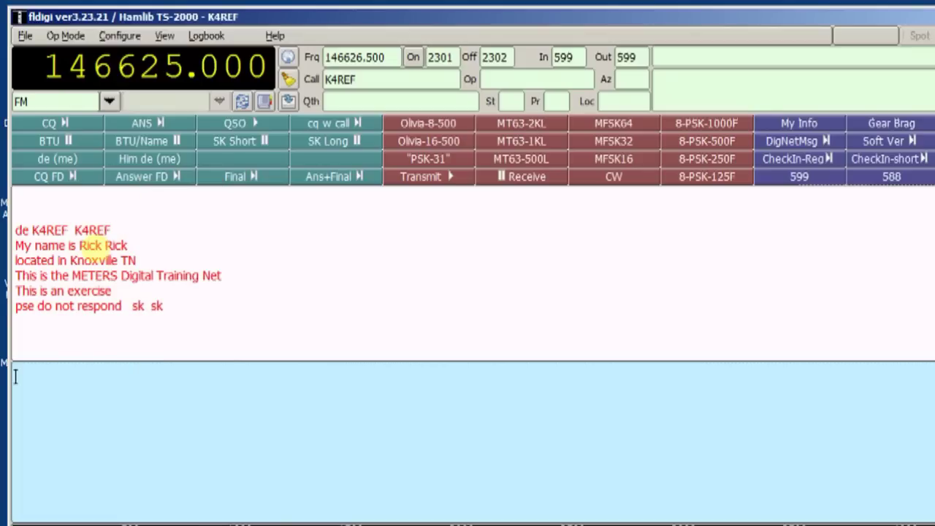
{"action": "right_click", "coordinate": [91, 246]}
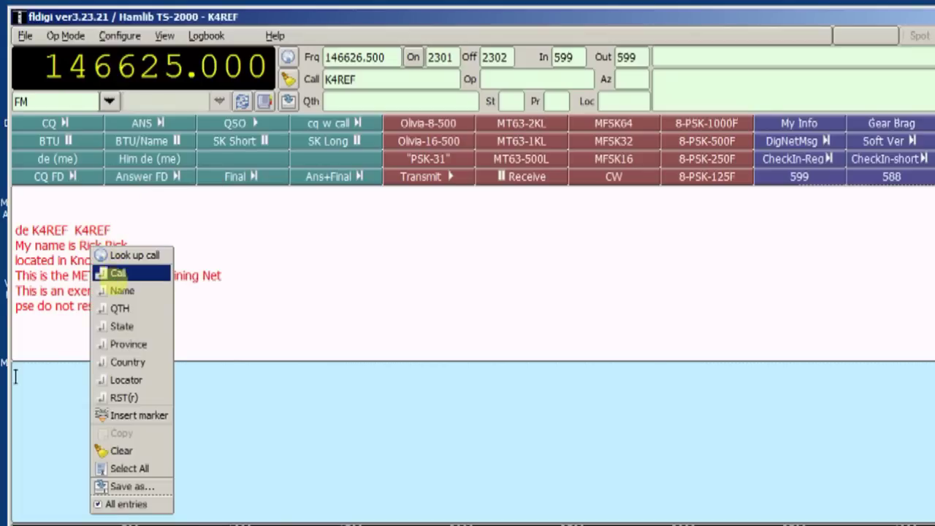
{"action": "left_click", "coordinate": [111, 290]}
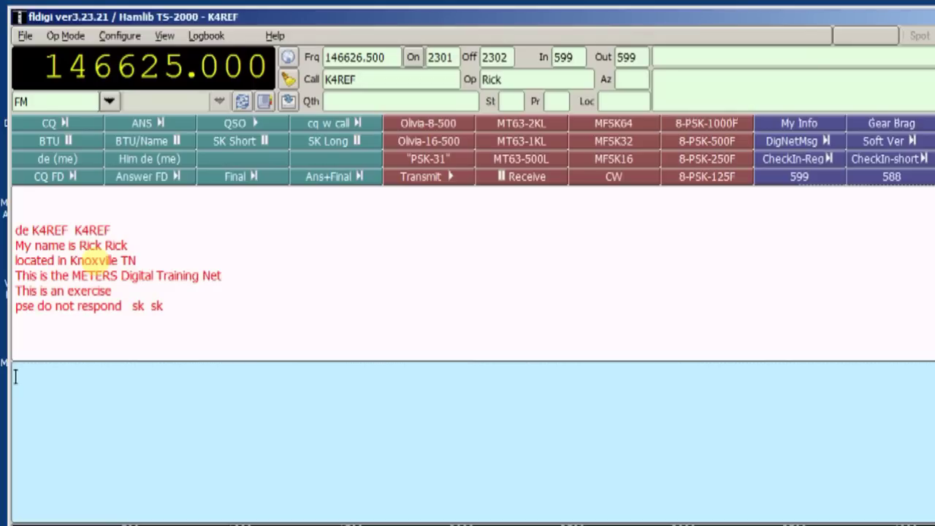
{"action": "right_click", "coordinate": [96, 261]}
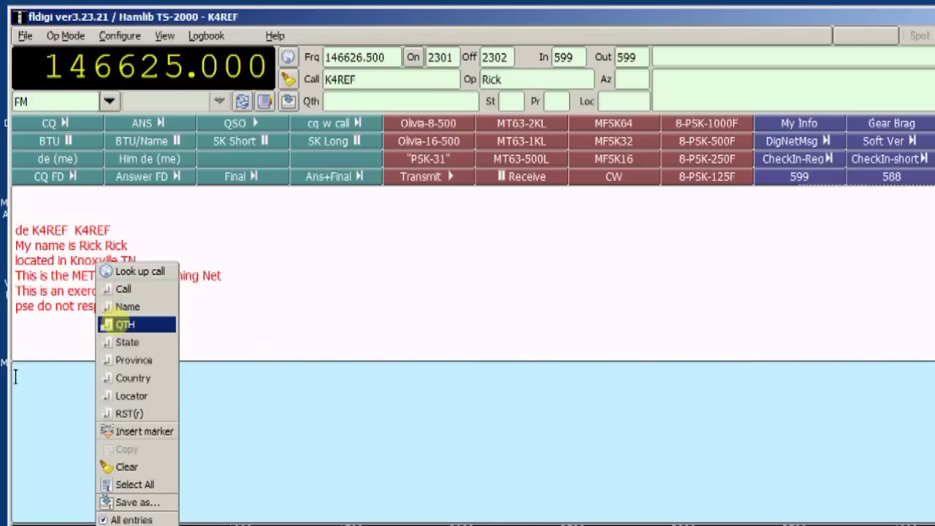
{"action": "left_click", "coordinate": [116, 323]}
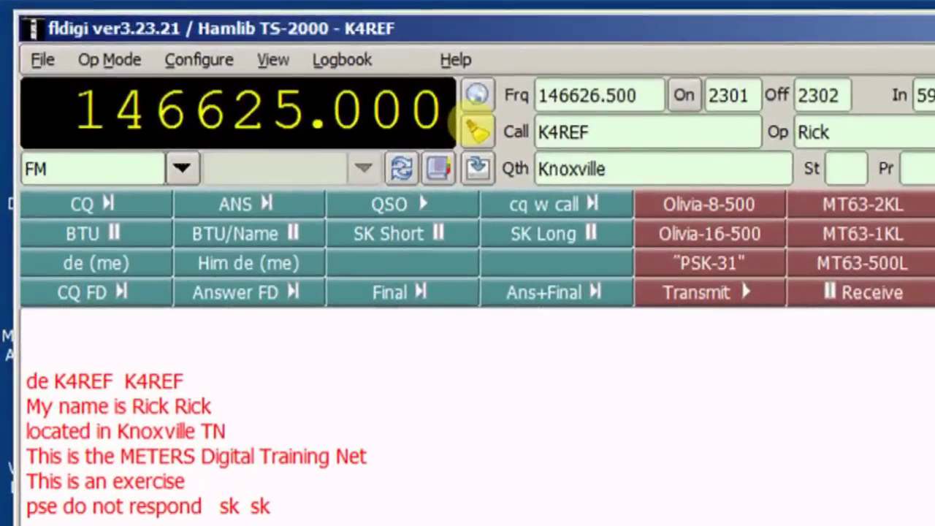
Step: Clear all the contact log fields
{"action": "left_click", "coordinate": [476, 132]}
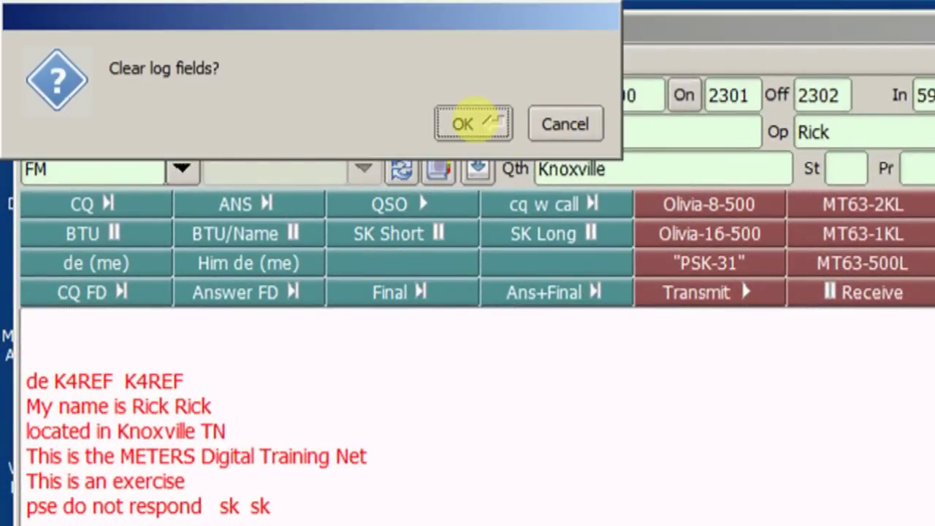
{"action": "left_click", "coordinate": [474, 123]}
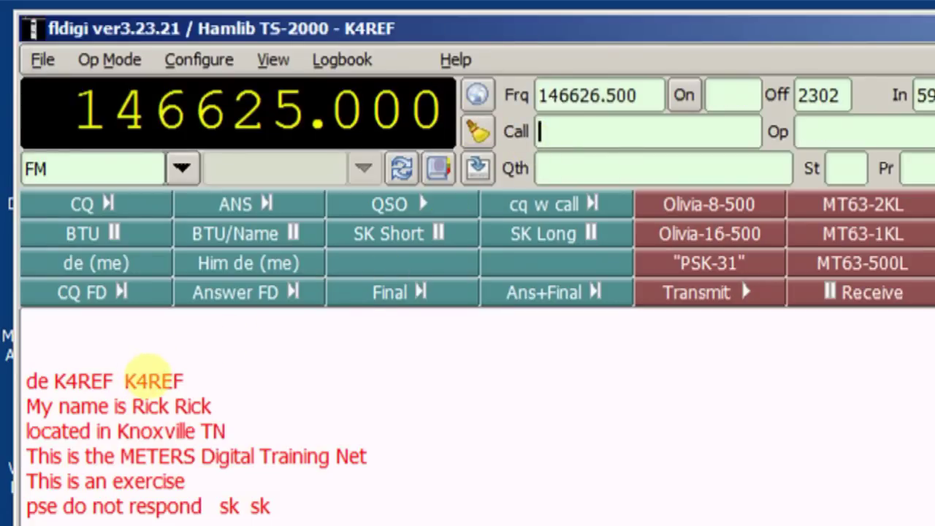
Step: Fill the Call field with the call sign from the received text and look it up on QRZ
{"action": "left_click", "coordinate": [149, 377]}
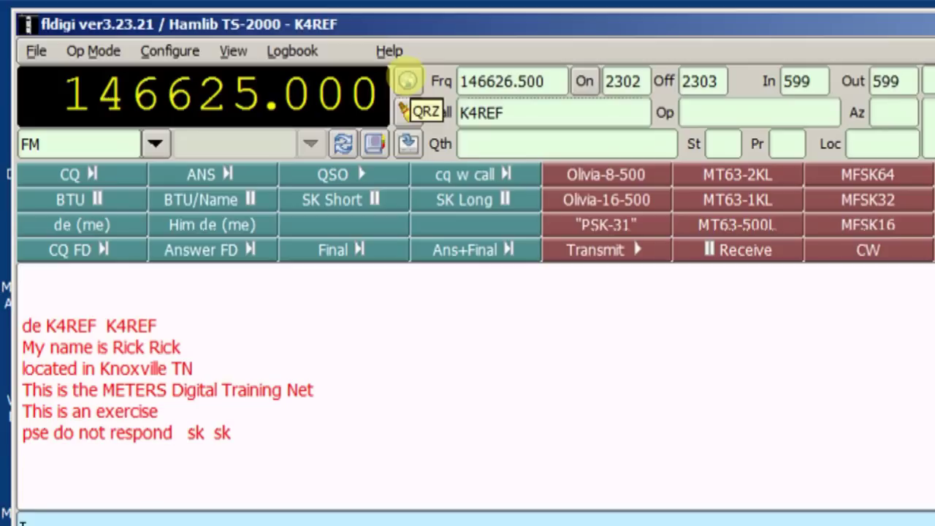
{"action": "left_click", "coordinate": [408, 79]}
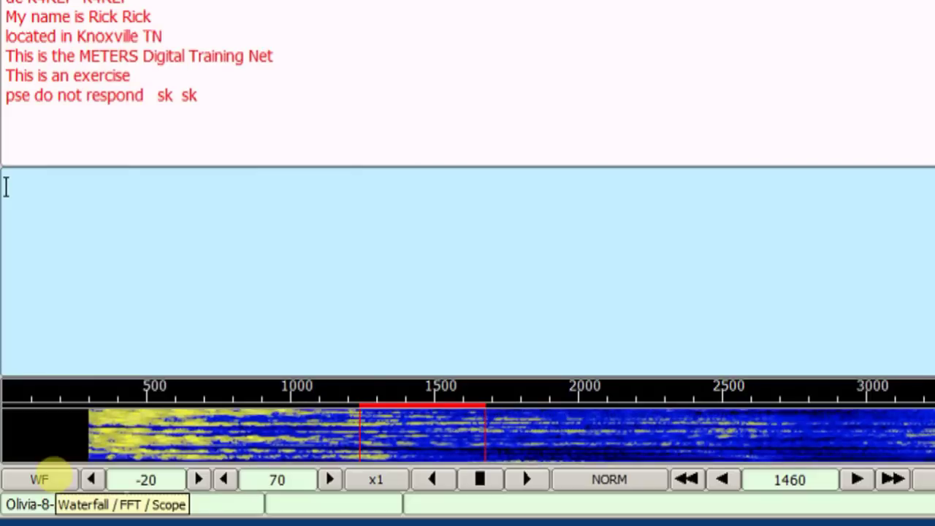
Step: Cycle the signal display through FFT and scope back to the waterfall, and return its magnification to x1
{"action": "left_click", "coordinate": [44, 480]}
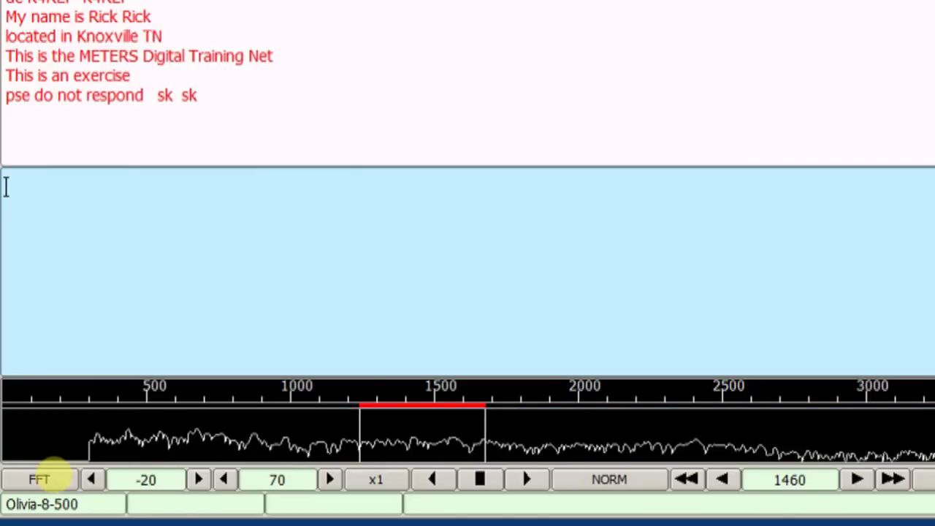
{"action": "left_click", "coordinate": [44, 479]}
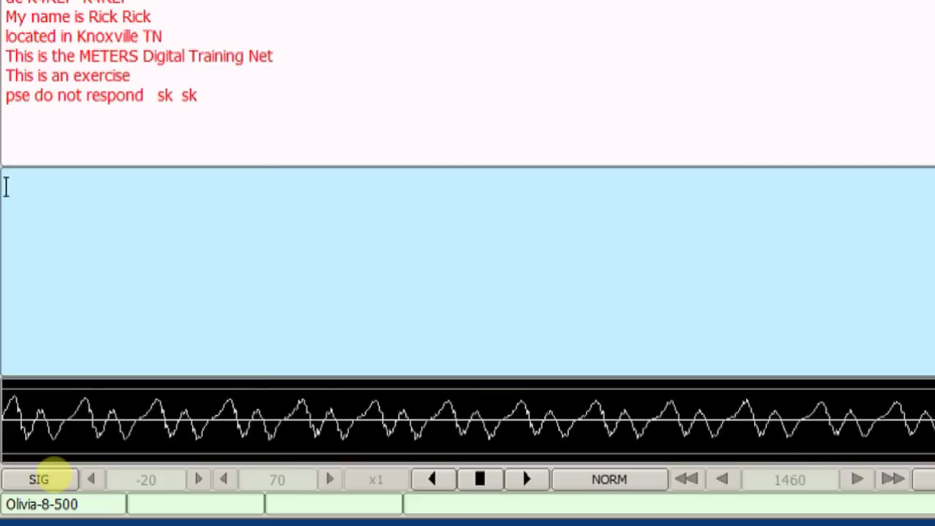
{"action": "left_click", "coordinate": [43, 479]}
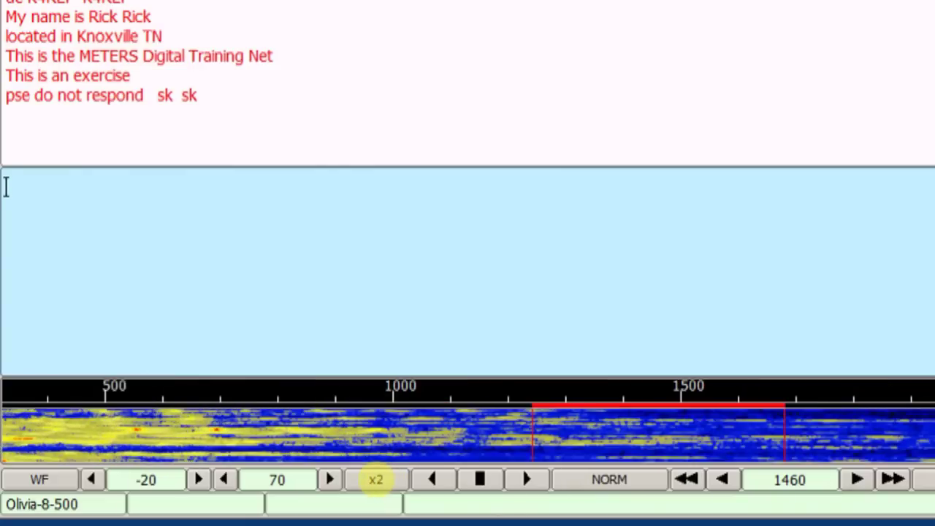
{"action": "left_click", "coordinate": [377, 480]}
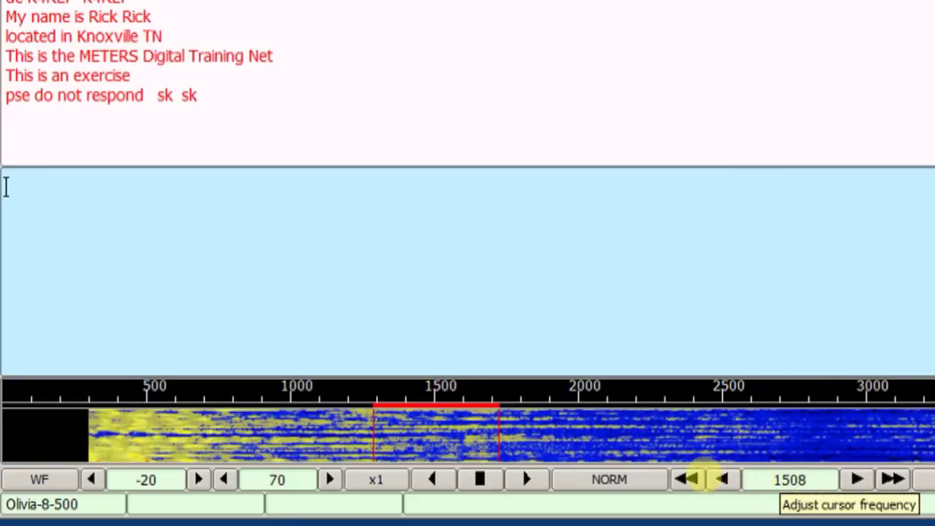
Step: Adjust the waterfall cursor, bring it to 1500 with QSY, and store the current mode and frequency
{"action": "left_click", "coordinate": [687, 479]}
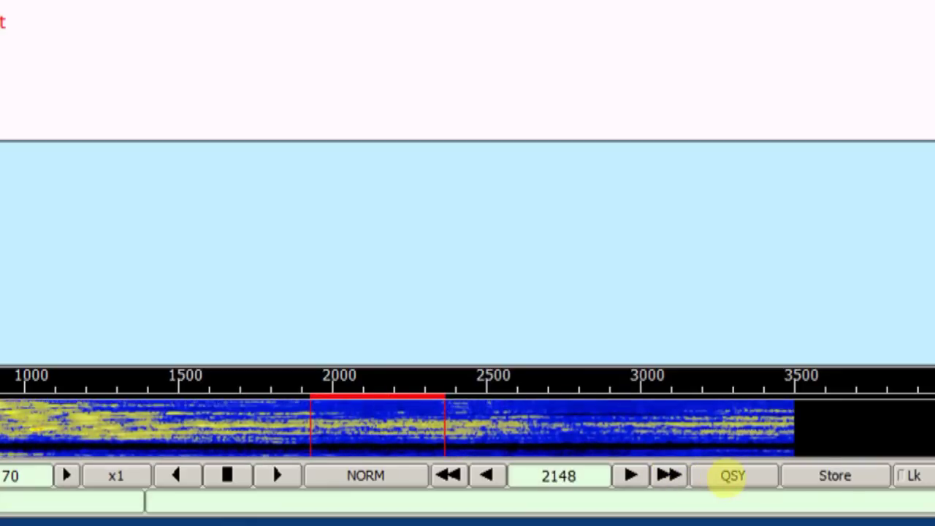
{"action": "left_click", "coordinate": [733, 477]}
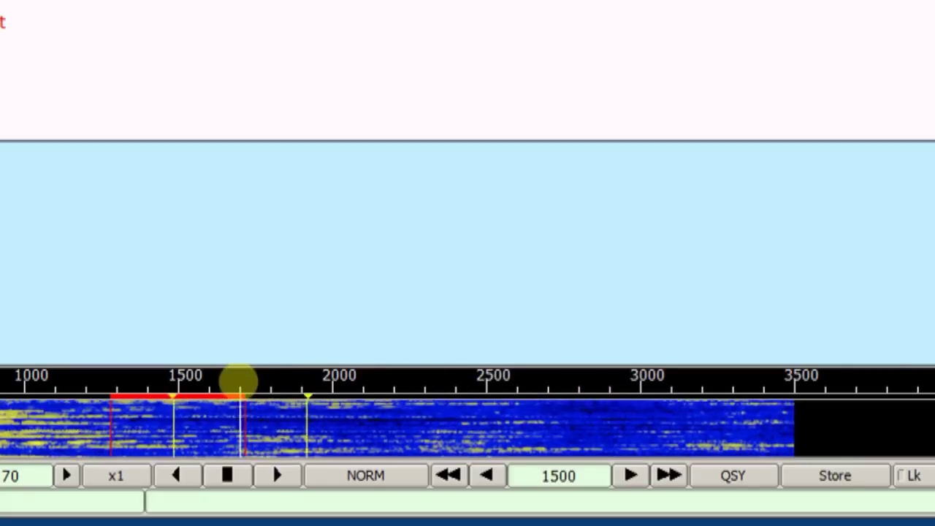
{"action": "left_click", "coordinate": [178, 398]}
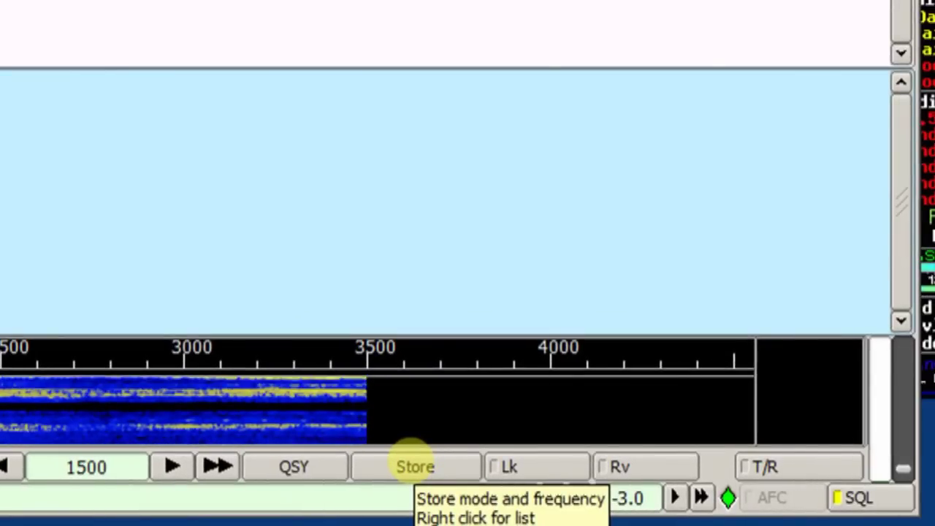
{"action": "left_click", "coordinate": [414, 466]}
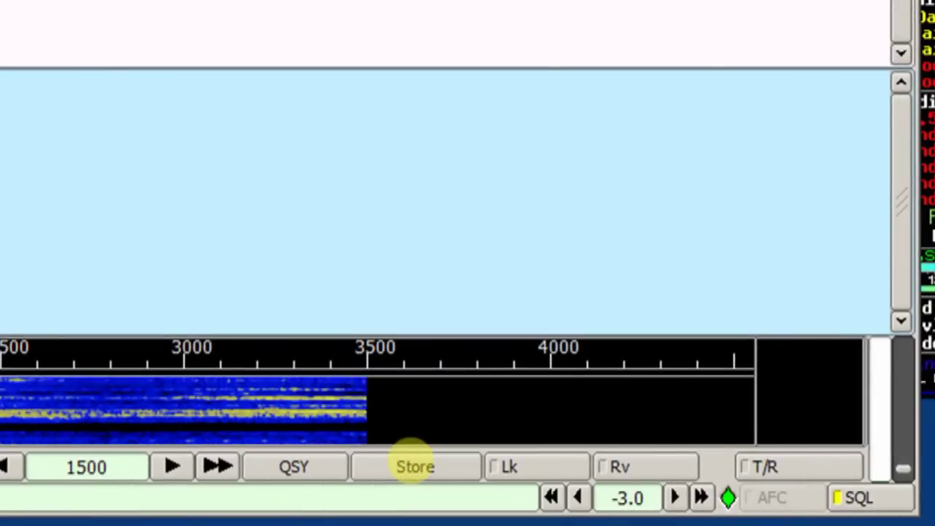
Step: Check the list of stored modes and frequencies and close it
{"action": "right_click", "coordinate": [412, 464]}
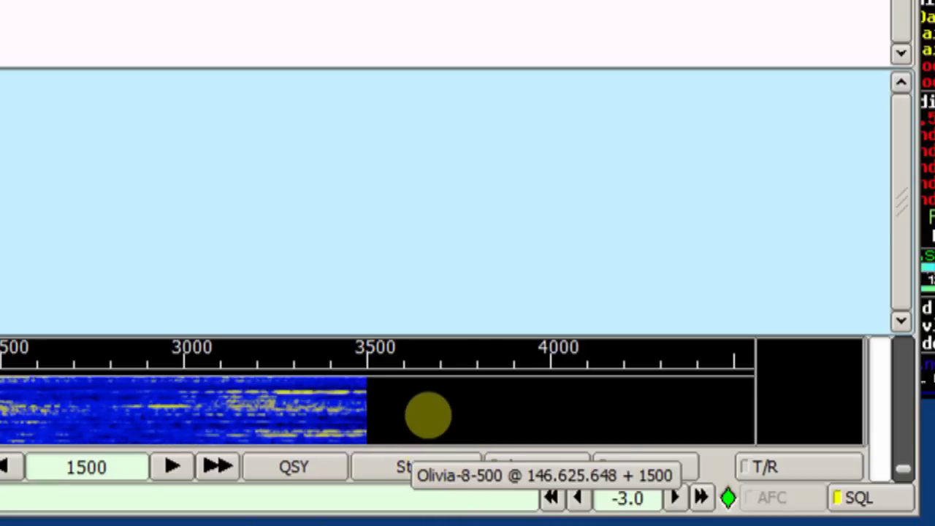
{"action": "left_click", "coordinate": [429, 416]}
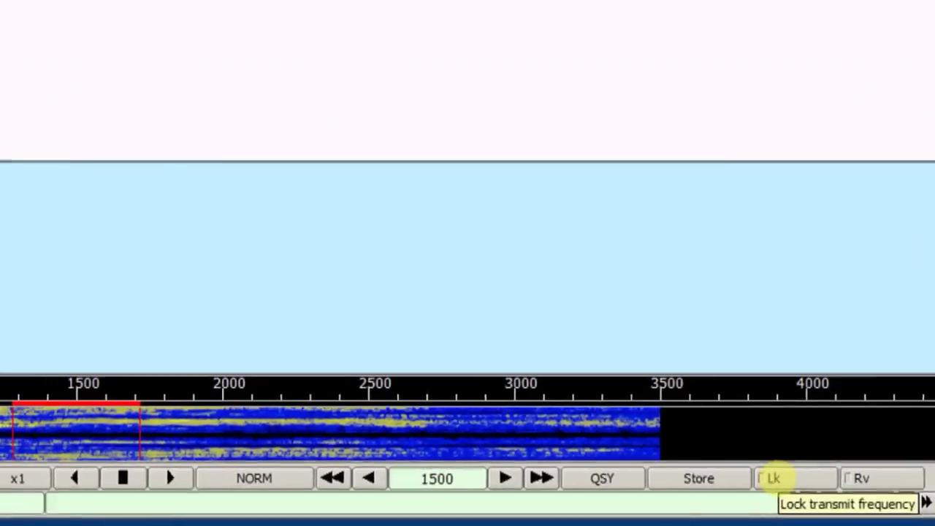
Step: Toggle the transmit frequency lock on and back off
{"action": "left_click", "coordinate": [773, 479]}
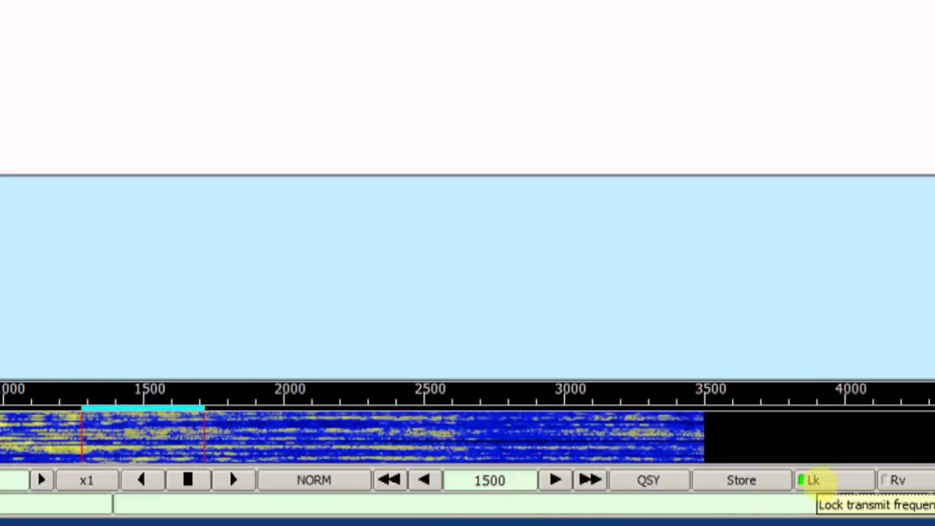
{"action": "left_click", "coordinate": [812, 483]}
{"action": "left_click", "coordinate": [813, 482]}
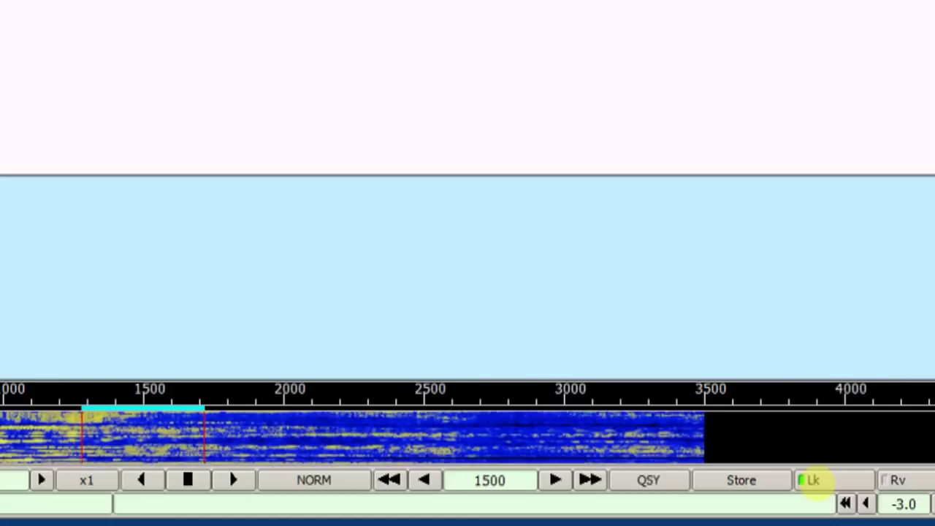
{"action": "left_click", "coordinate": [813, 482]}
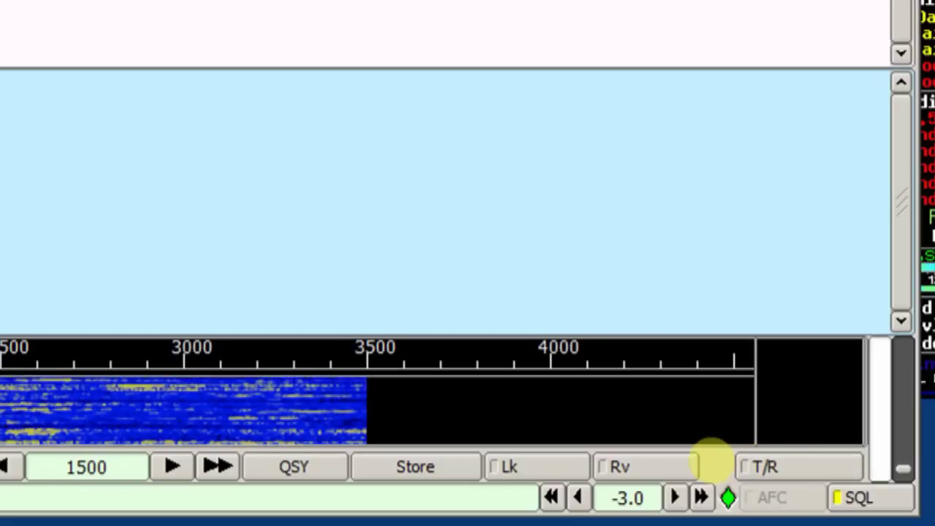
Step: Toggle the squelch and vary its level, leaving it on with the level just above minimum
{"action": "left_click", "coordinate": [870, 497]}
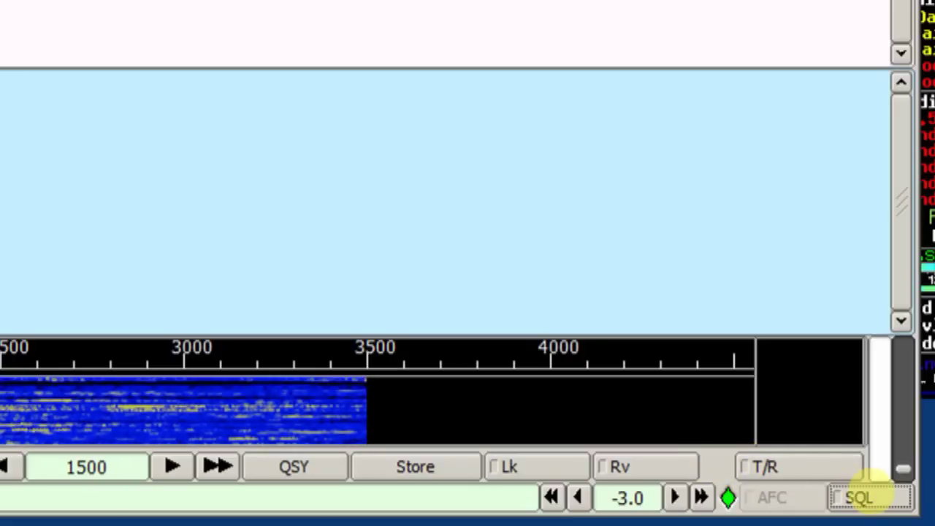
{"action": "left_click", "coordinate": [869, 497]}
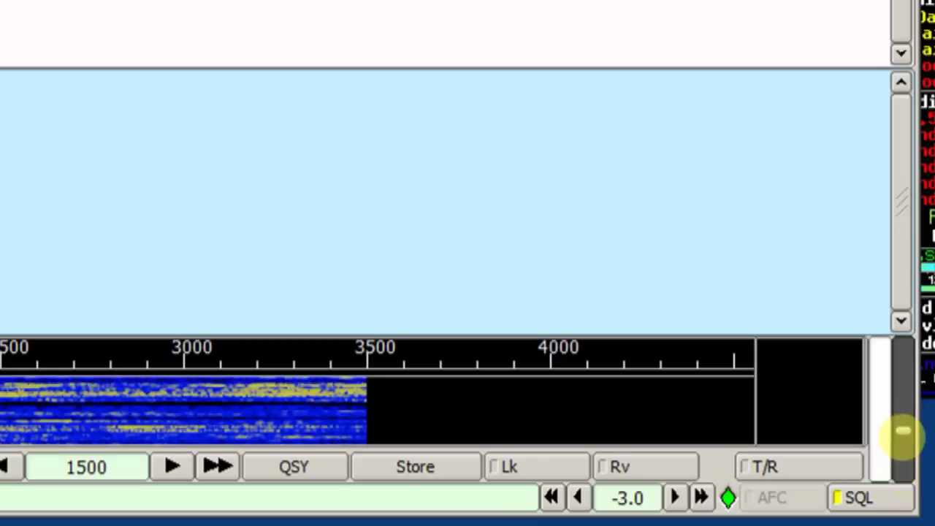
{"action": "left_click_drag", "start_coordinate": [904, 432], "coordinate": [902, 471]}
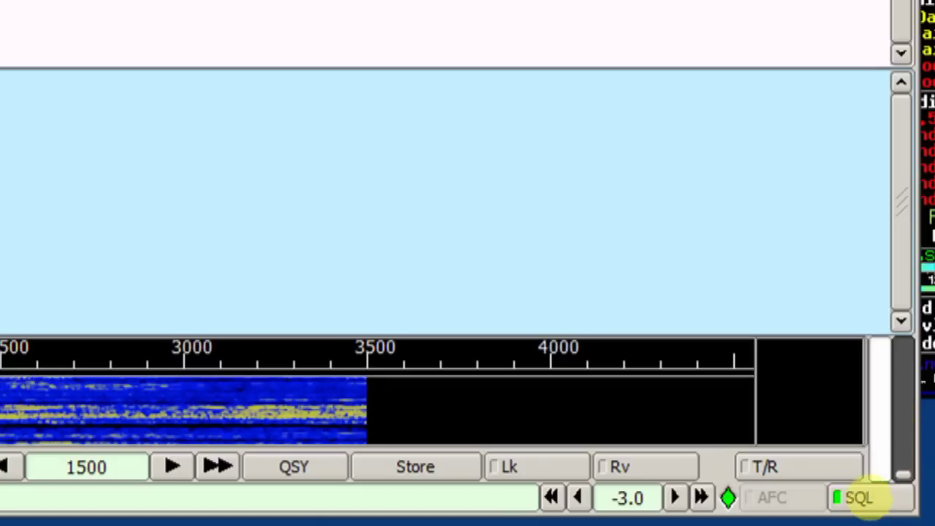
{"action": "left_click", "coordinate": [870, 497]}
{"action": "left_click", "coordinate": [870, 497]}
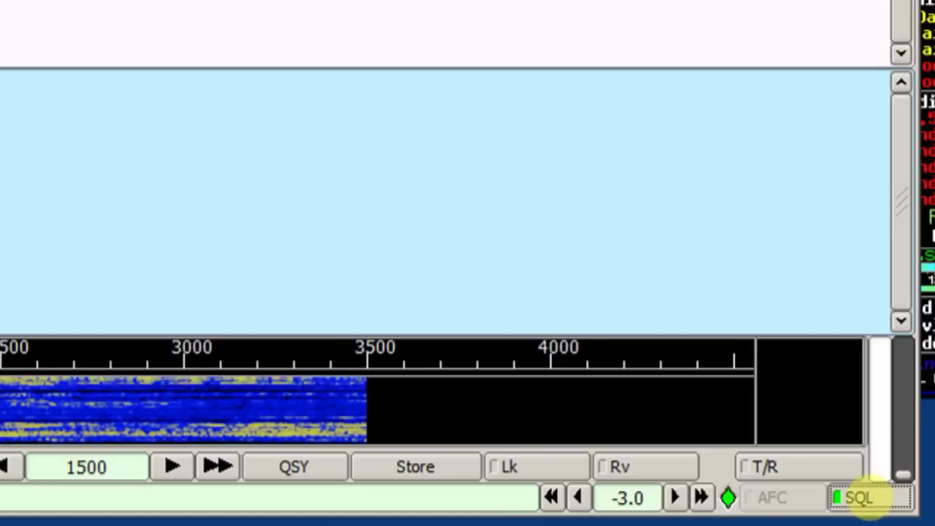
{"action": "left_click", "coordinate": [869, 497]}
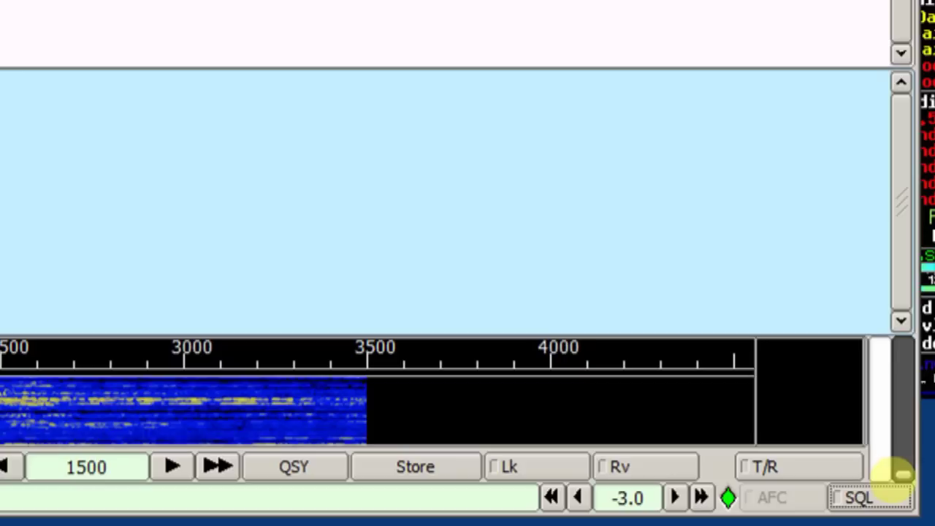
{"action": "left_click_drag", "start_coordinate": [904, 474], "coordinate": [903, 470]}
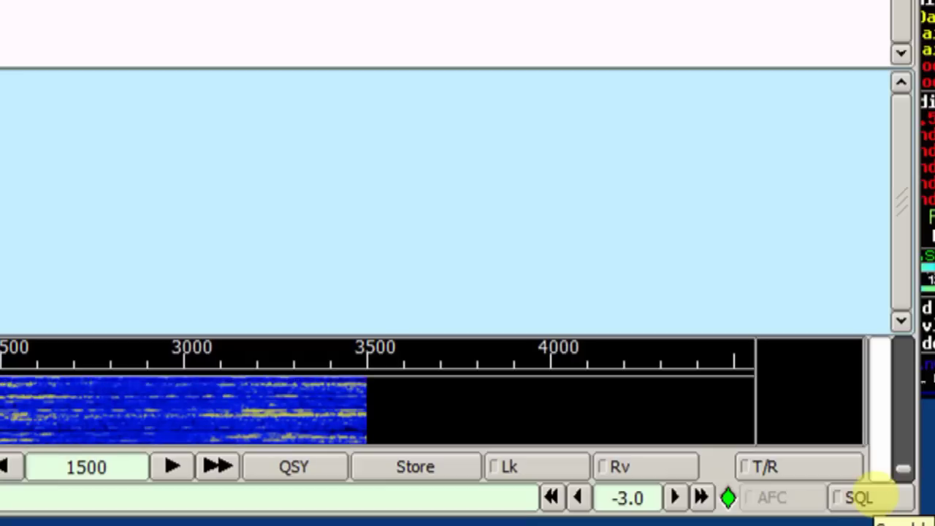
{"action": "left_click", "coordinate": [873, 497]}
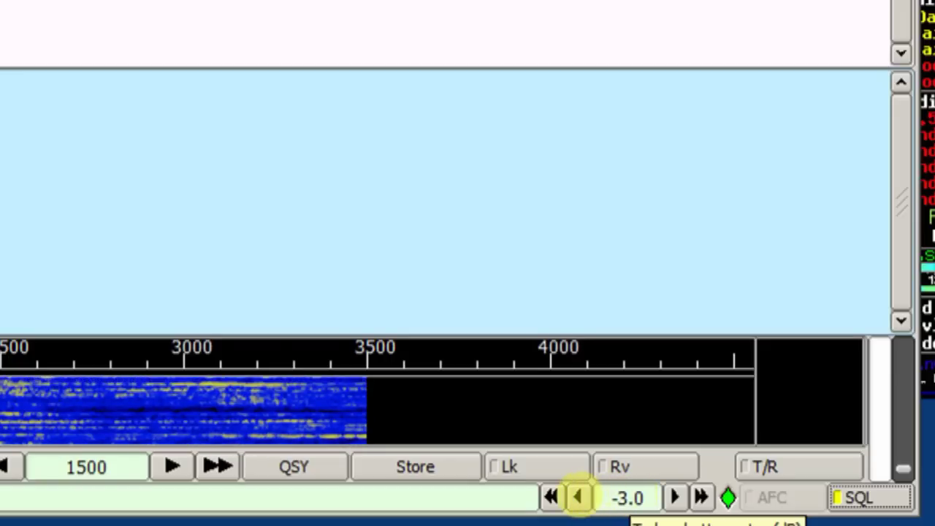
{"action": "left_click", "coordinate": [577, 497]}
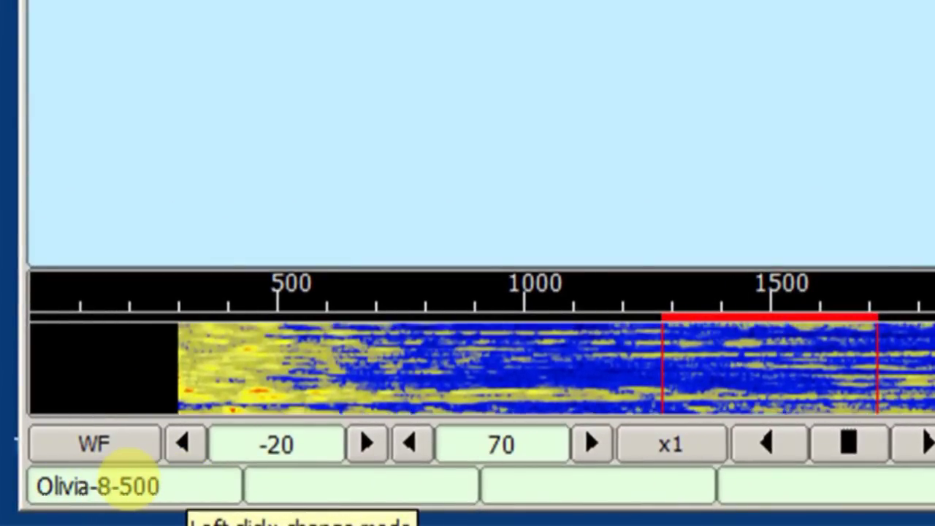
Step: Switch the operating mode to OL 4-500 and return it to OL 8-500
{"action": "left_click", "coordinate": [135, 482]}
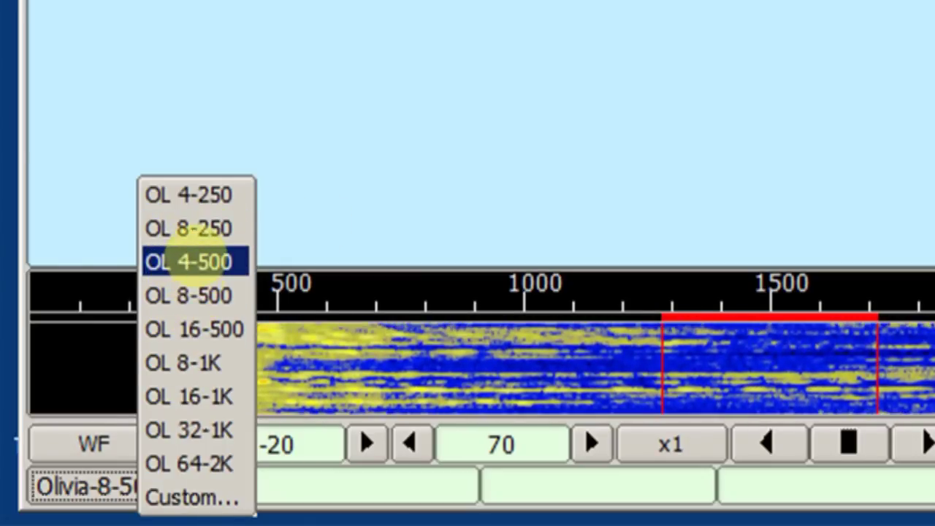
{"action": "left_click", "coordinate": [189, 261]}
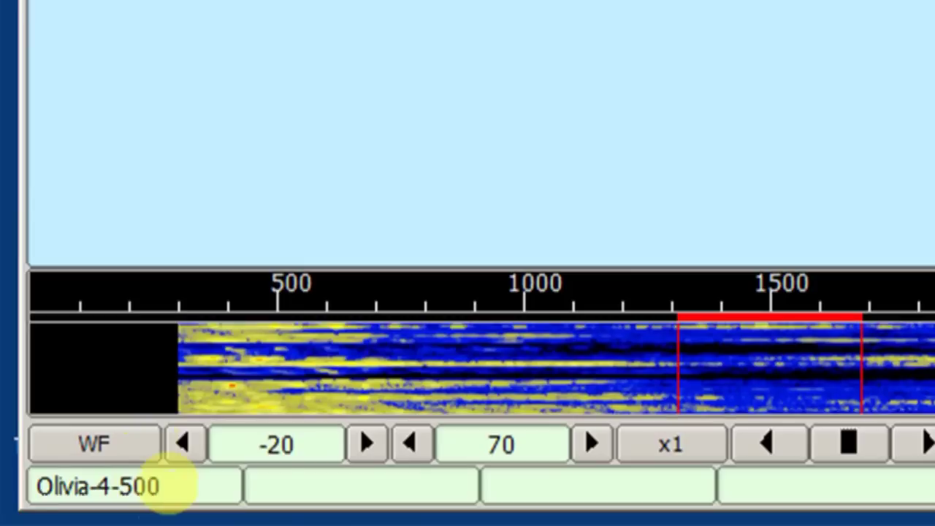
{"action": "left_click", "coordinate": [159, 489]}
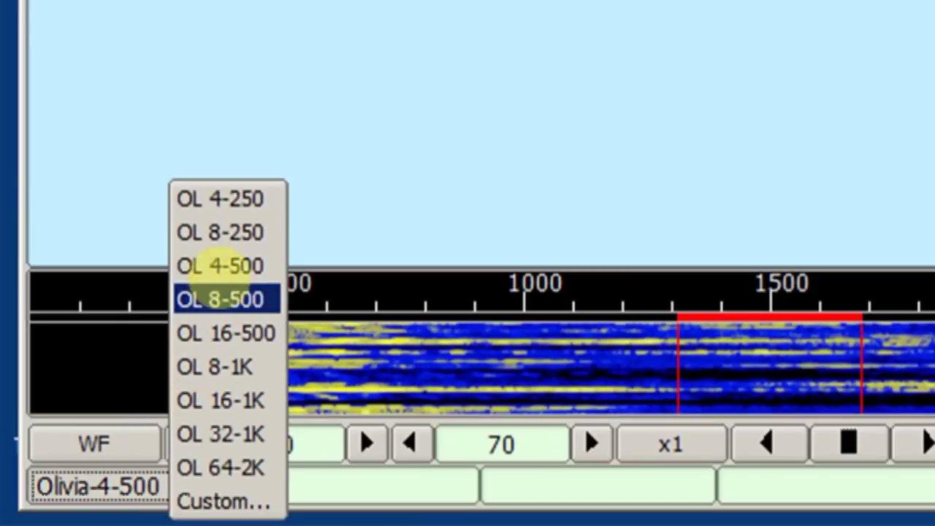
{"action": "left_click", "coordinate": [219, 300]}
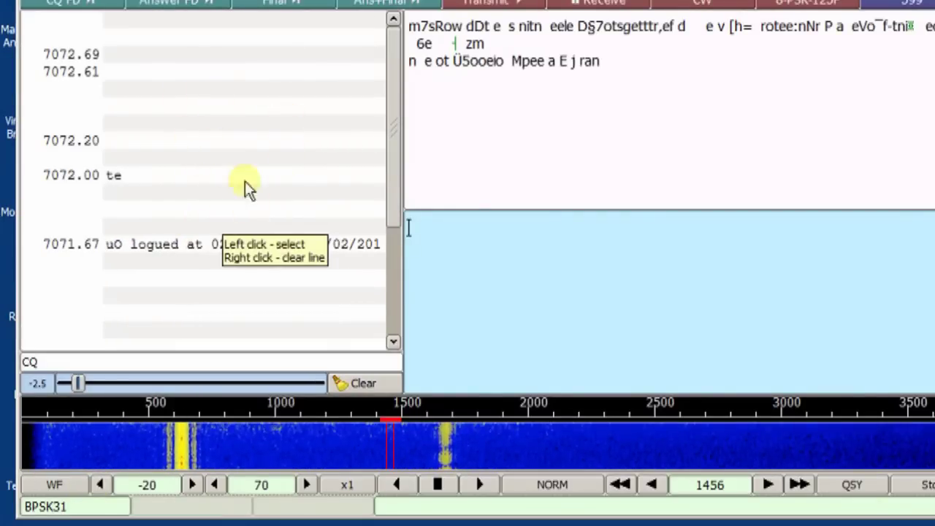
Step: Look through the signals in the docked browser pane and collapse the pane completely
{"action": "left_click_drag", "start_coordinate": [393, 161], "coordinate": [399, 212]}
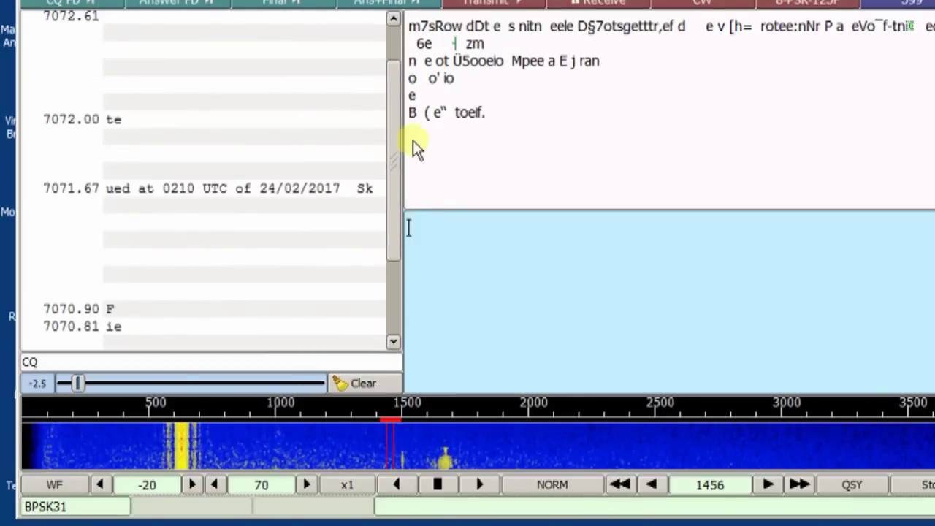
{"action": "left_click_drag", "start_coordinate": [405, 143], "coordinate": [7, 191]}
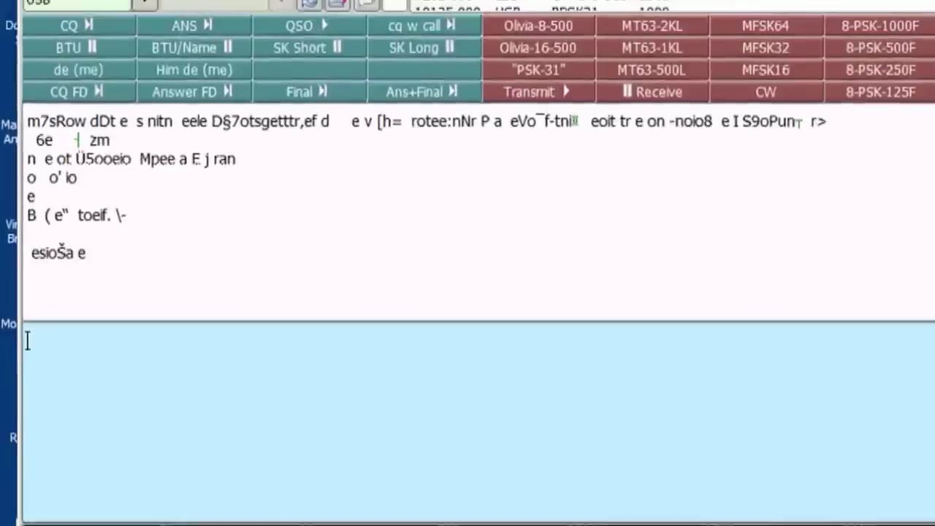
Step: Open the Signal Browser in its own window and narrow the main window to sit beside it
{"action": "left_click", "coordinate": [179, 49]}
{"action": "mouse_move", "coordinate": [238, 49]}
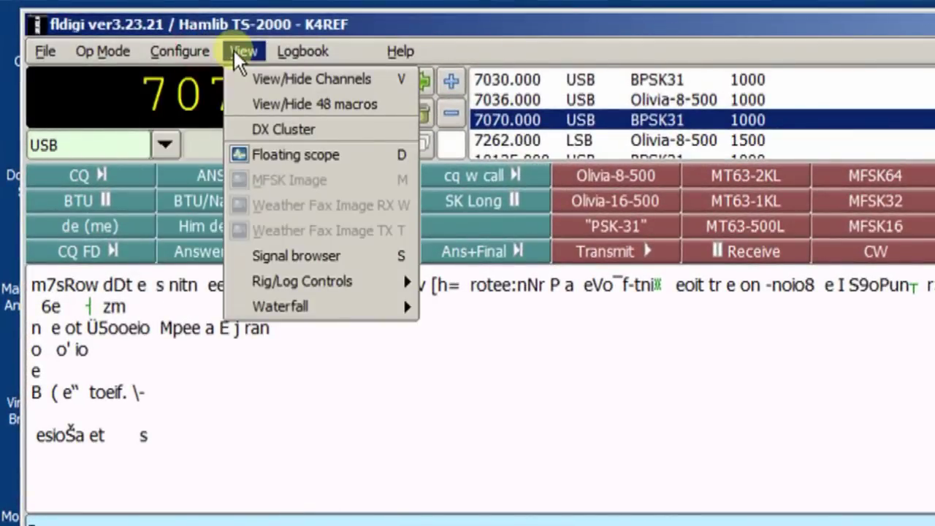
{"action": "left_click", "coordinate": [261, 249]}
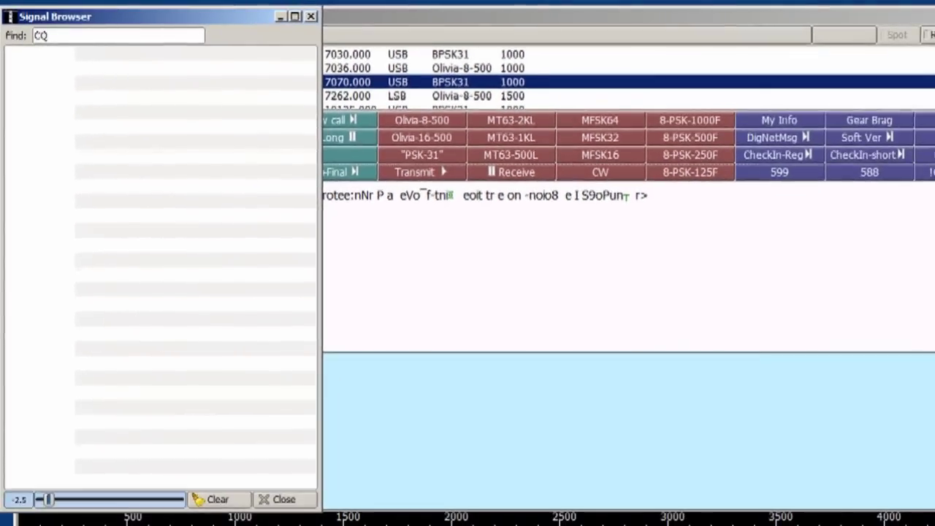
{"action": "key", "text": "alt+Tab"}
{"action": "left_click_drag", "start_coordinate": [2, 368], "coordinate": [244, 367]}
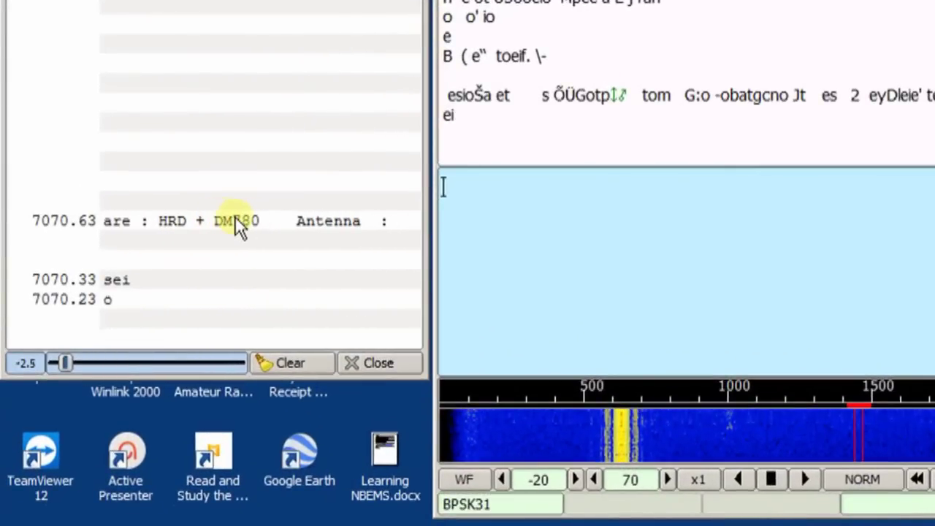
Step: Tune to the signal at 7070.63 from the Signal Browser and enlarge the received text area
{"action": "left_click", "coordinate": [235, 217]}
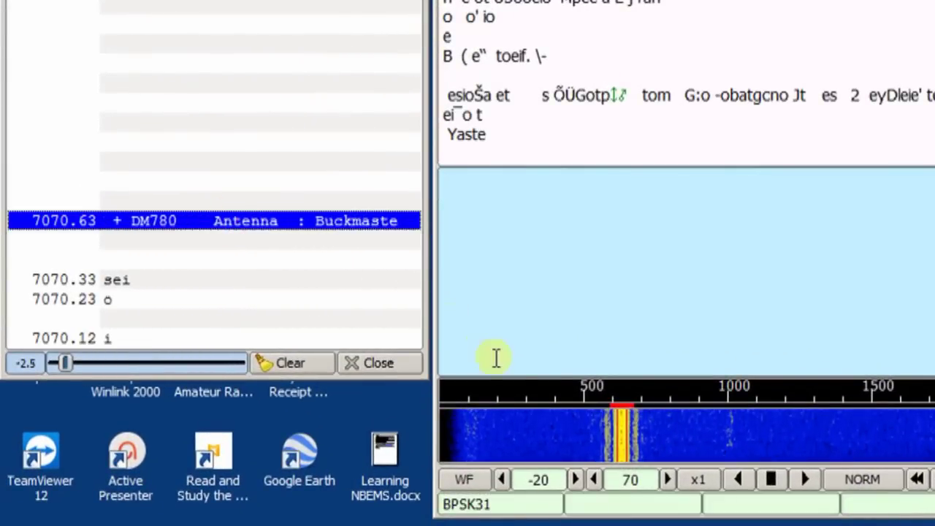
{"action": "left_click", "coordinate": [594, 394]}
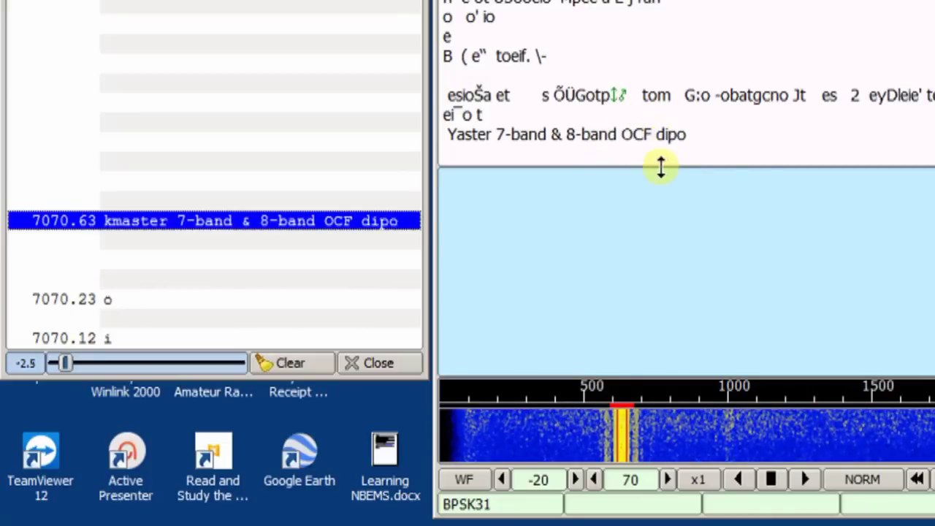
{"action": "left_click_drag", "start_coordinate": [660, 167], "coordinate": [657, 232]}
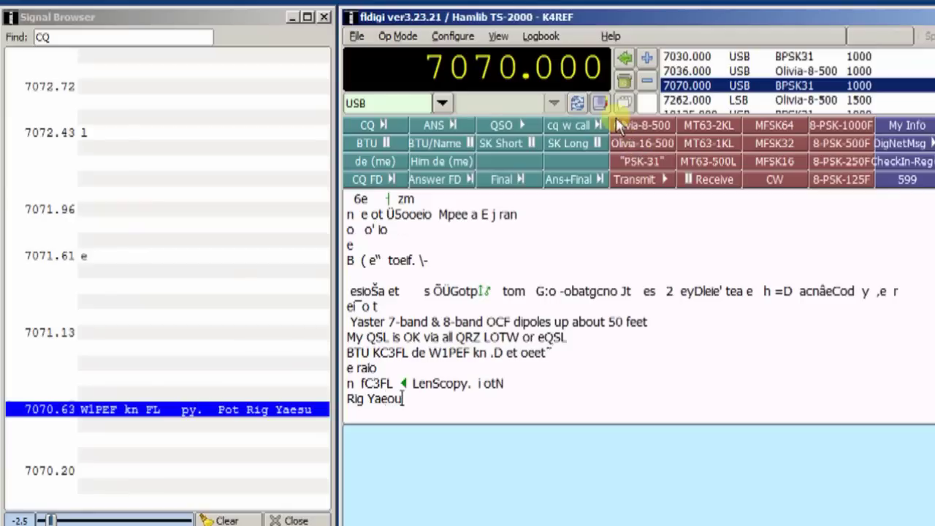
Step: Show the contact log fields, fill Call with the other station's call sign from the received text, and look it up on QRZ
{"action": "left_click", "coordinate": [599, 102]}
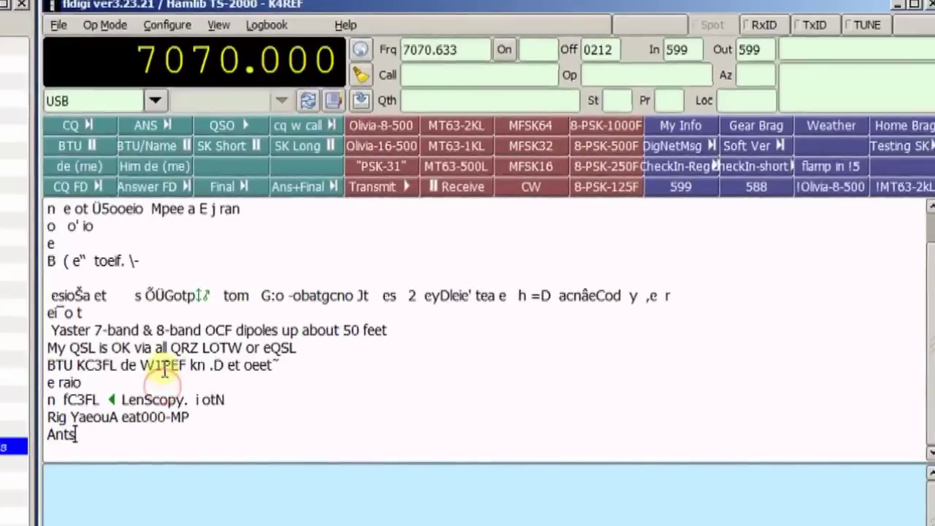
{"action": "left_click", "coordinate": [165, 371]}
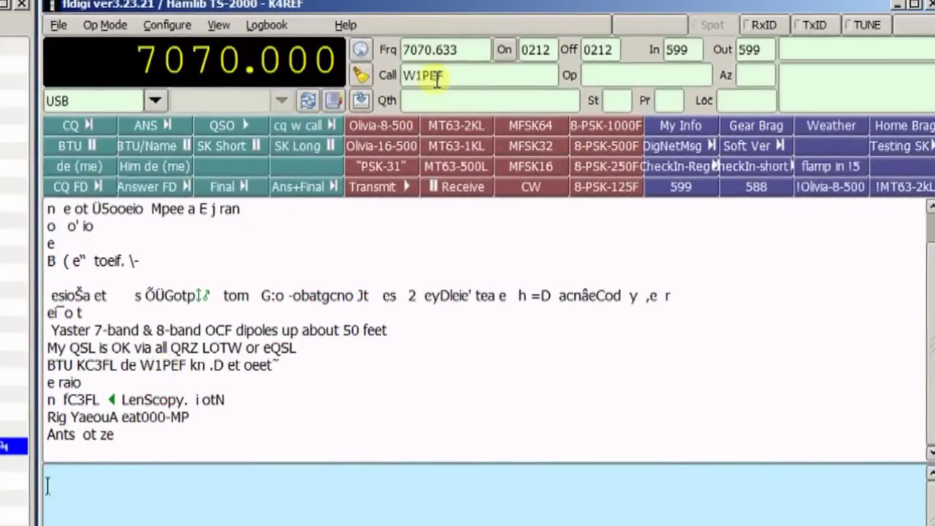
{"action": "left_click", "coordinate": [364, 47]}
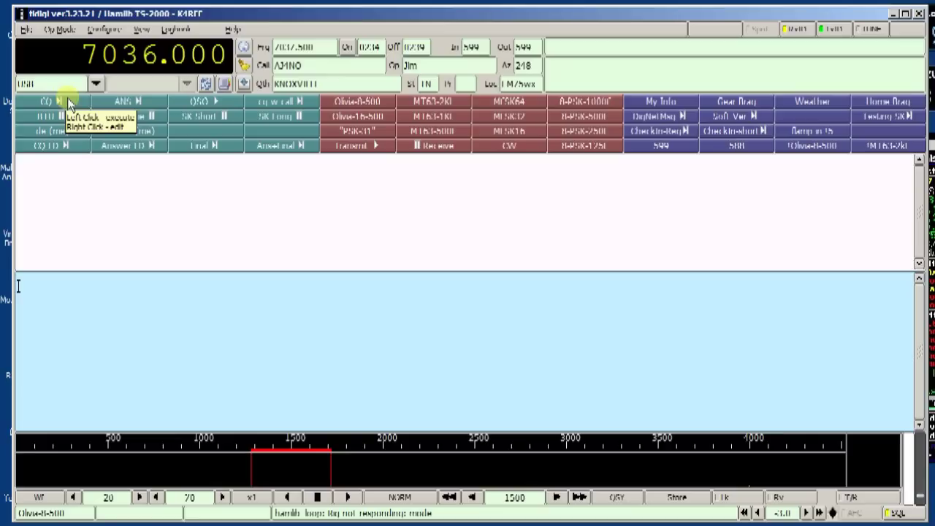
Step: Transmit a CQ call with the CQ macro and queue the de (me), My Info and BTU macros in an enlarged transmit area
{"action": "left_click", "coordinate": [67, 97]}
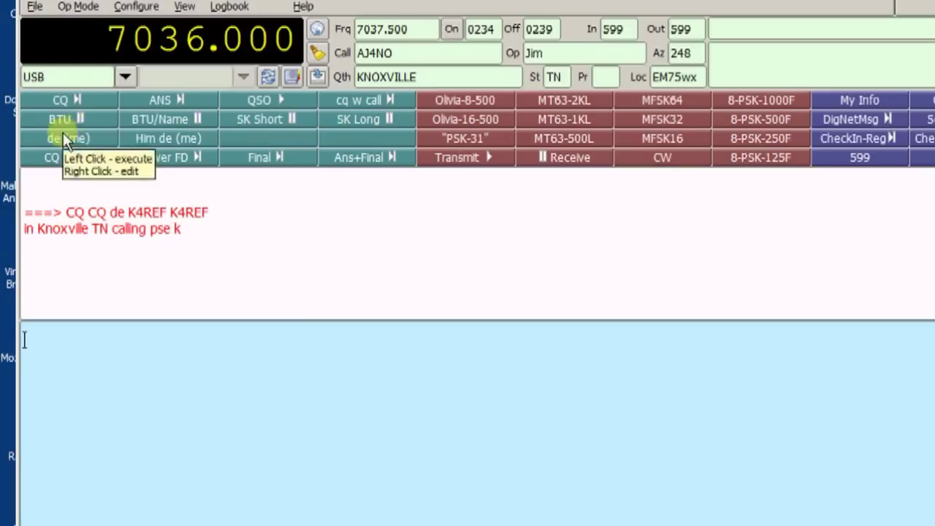
{"action": "left_click", "coordinate": [63, 132]}
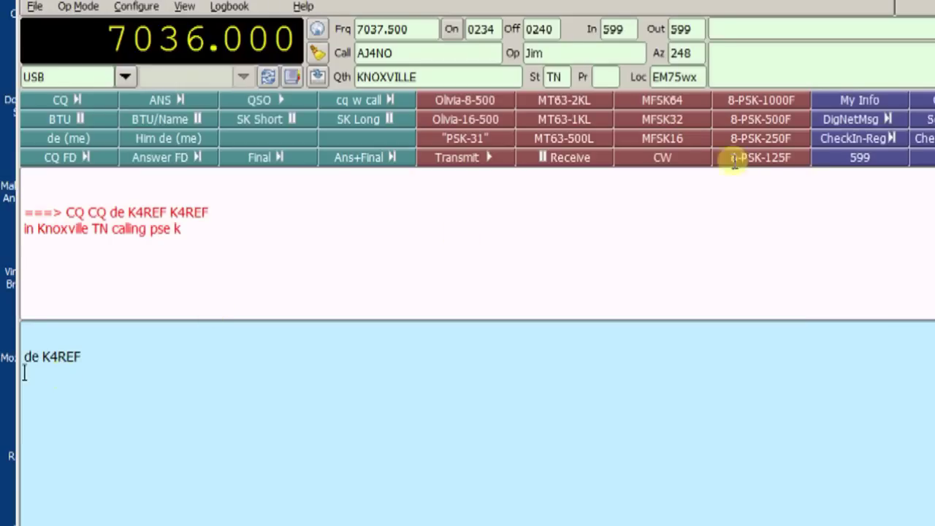
{"action": "left_click", "coordinate": [868, 96]}
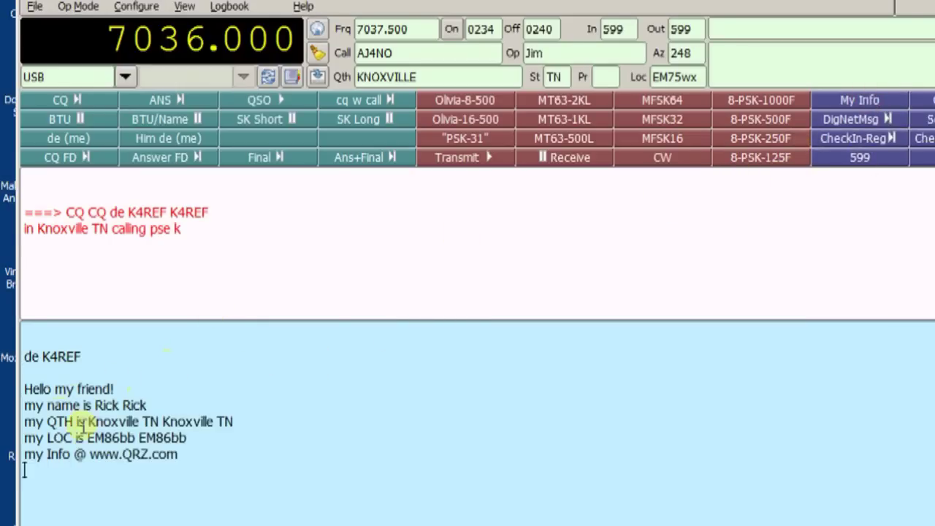
{"action": "left_click_drag", "start_coordinate": [180, 322], "coordinate": [180, 298]}
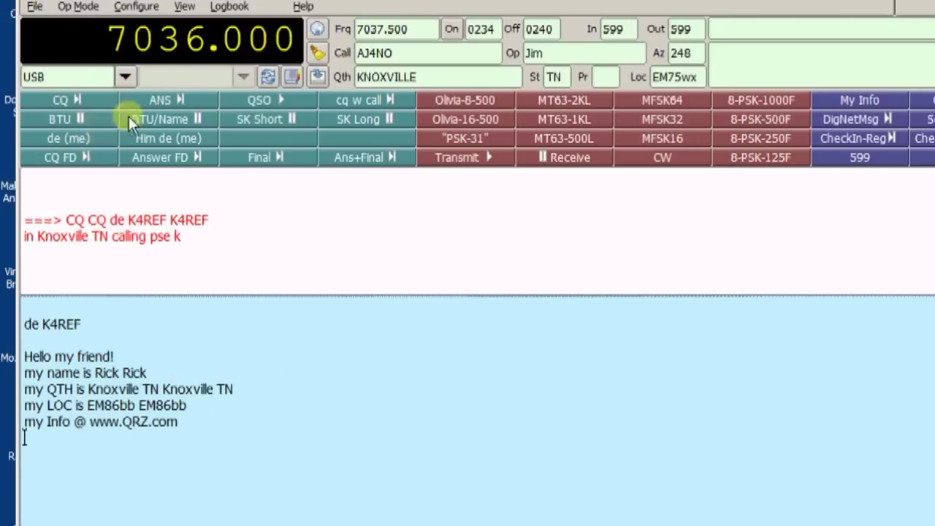
{"action": "left_click", "coordinate": [90, 116]}
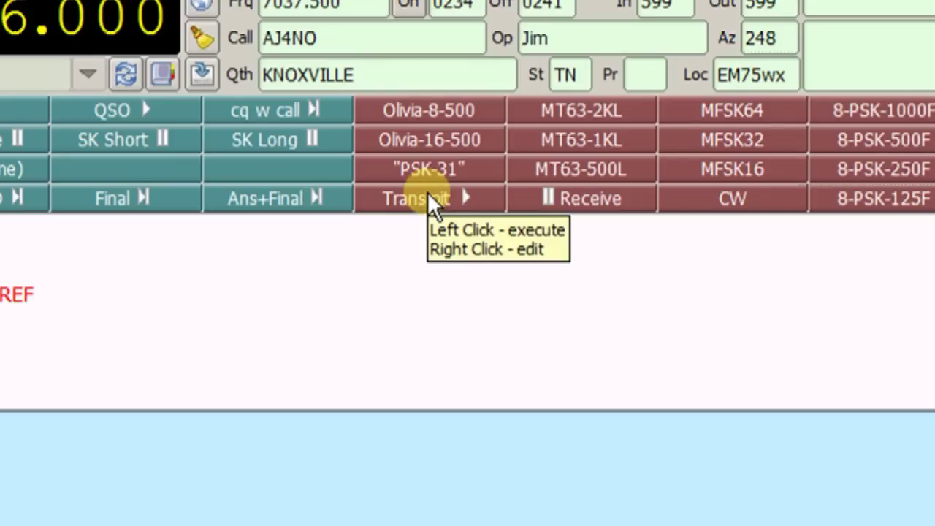
Step: Transmit the queued text with the Transmit macro and, while it sends, insert a "Hi" greeting with the operator's first name above the "my Info" line
{"action": "left_click", "coordinate": [429, 196]}
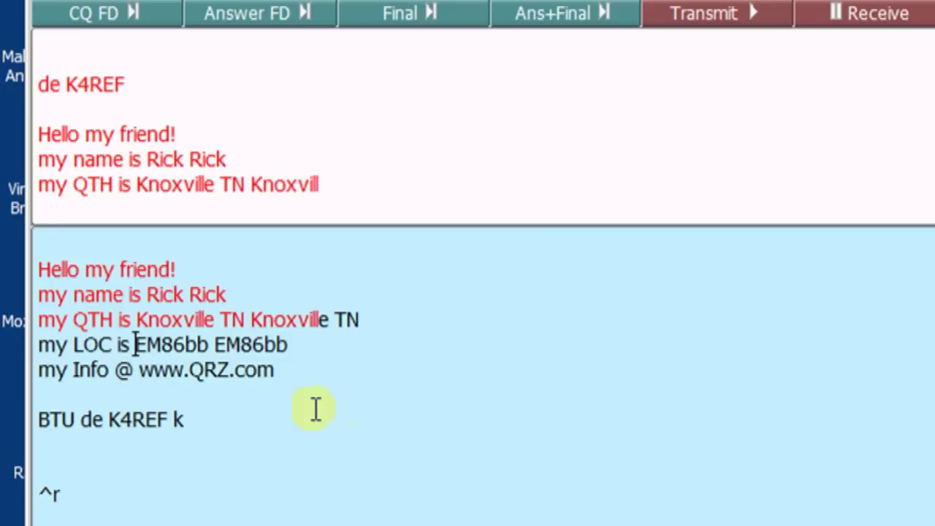
{"action": "left_click", "coordinate": [39, 370]}
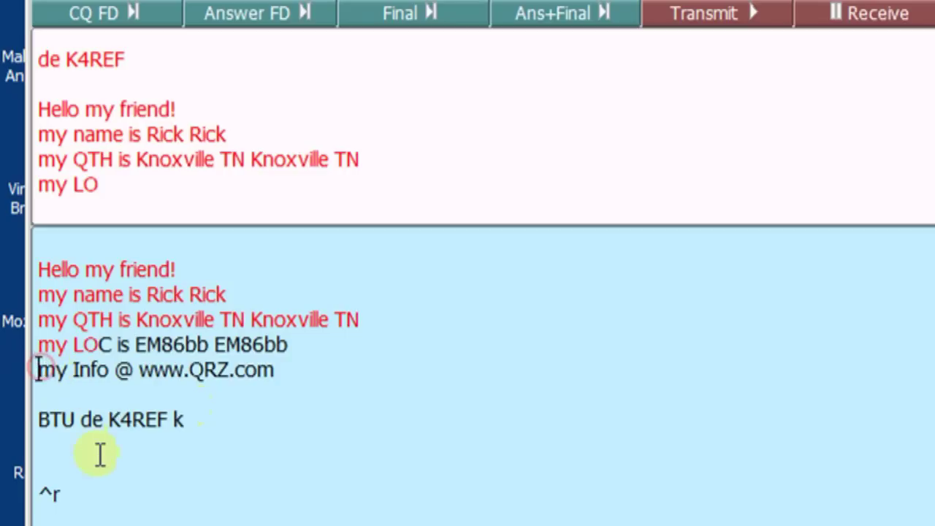
{"action": "key", "text": "Return"}
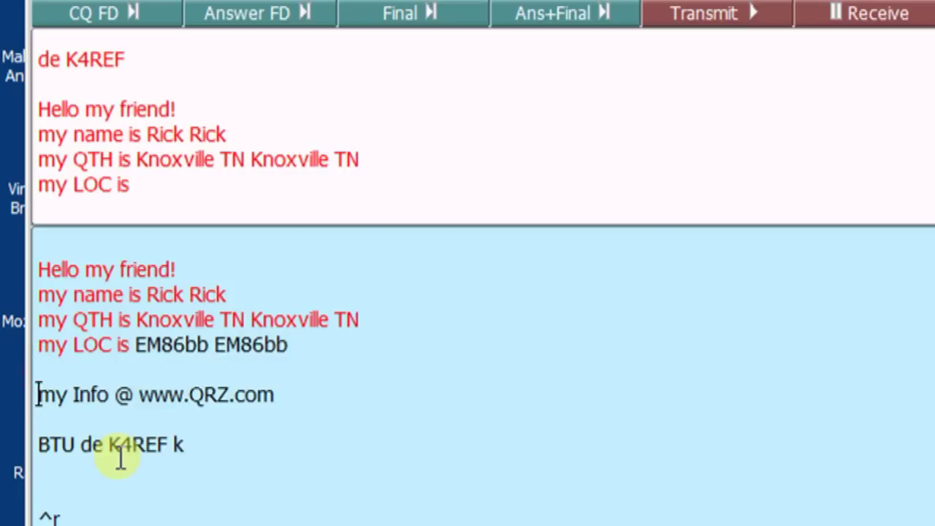
{"action": "left_click", "coordinate": [64, 372]}
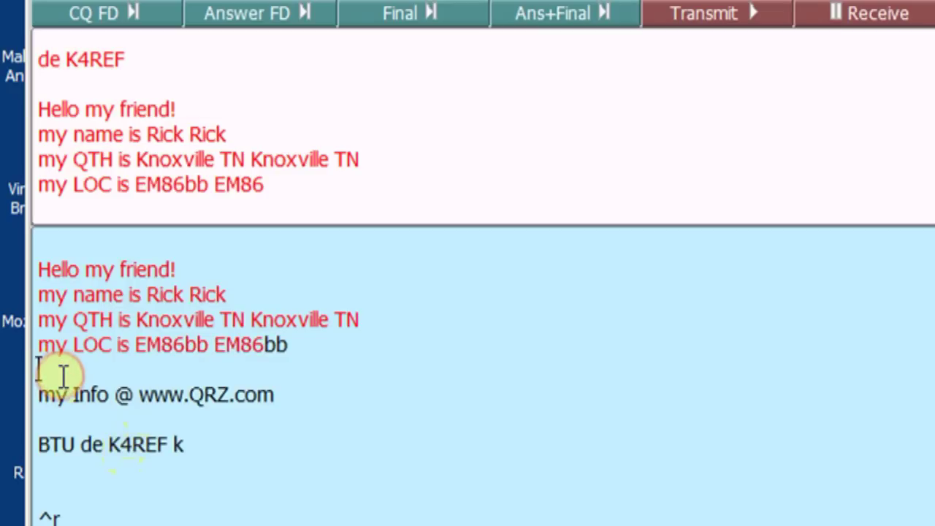
{"action": "type", "text": "Hi"}
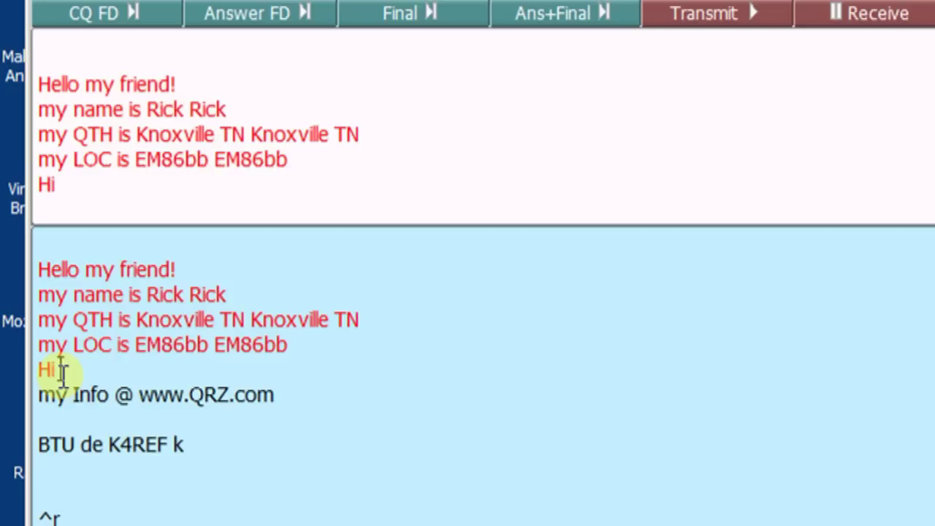
{"action": "type", "text": " this rick"}
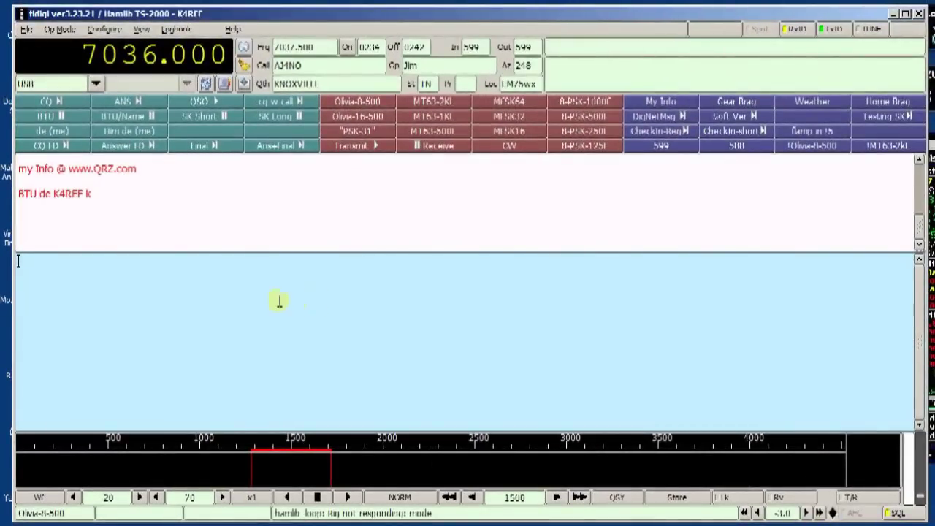
Step: Show the context options of the empty transmit area, including Transmit and Insert file, and dismiss them
{"action": "right_click", "coordinate": [279, 301]}
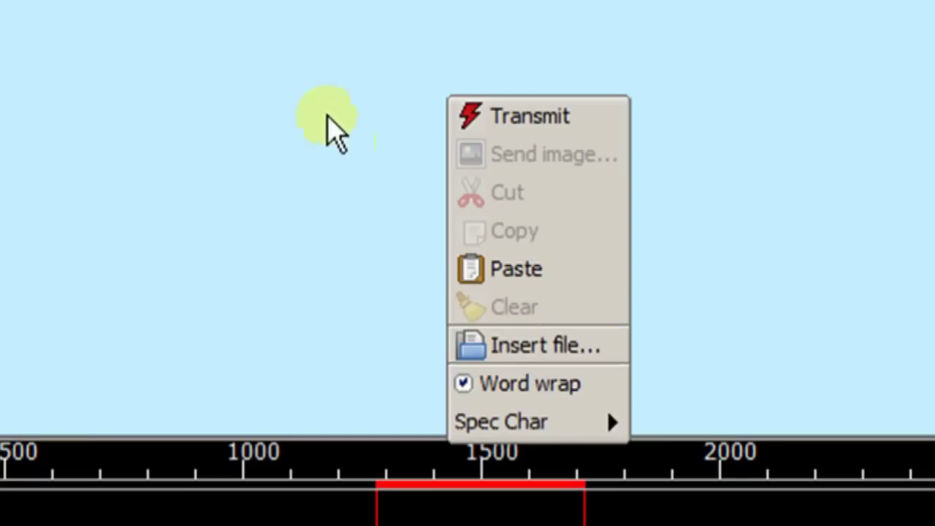
{"action": "left_click", "coordinate": [346, 71]}
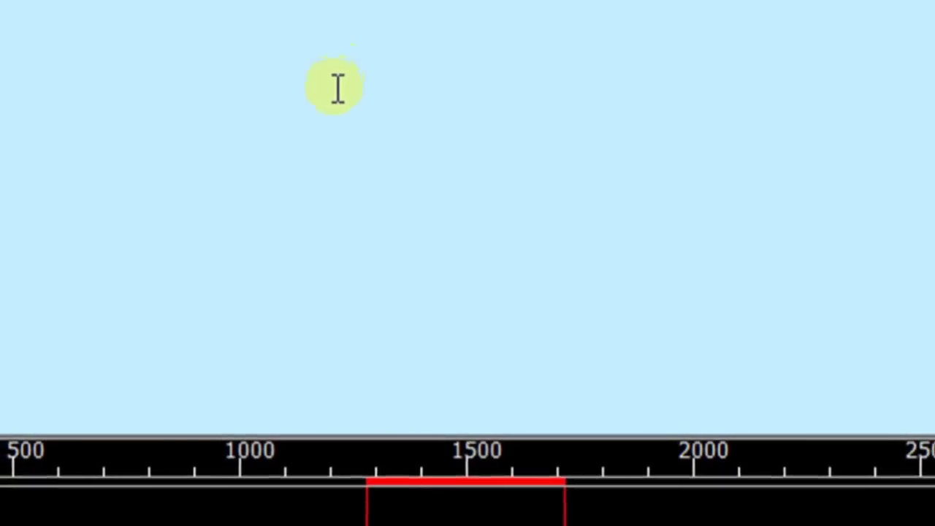